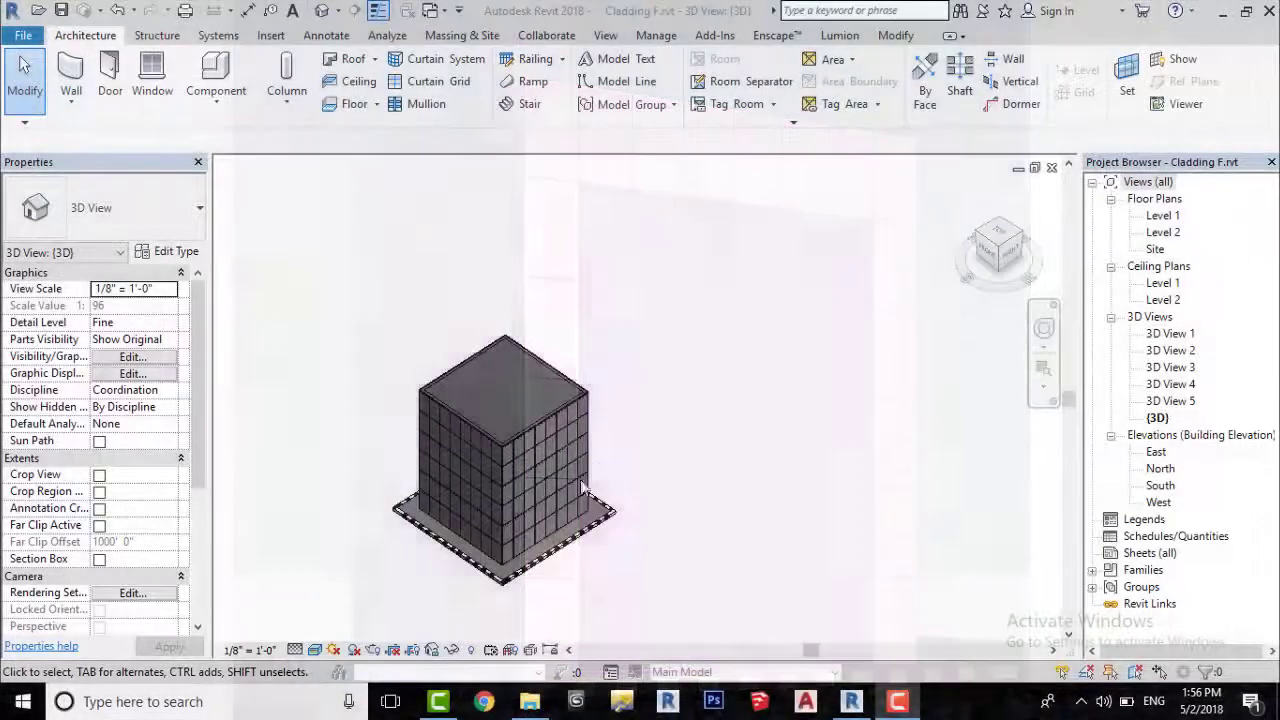
Select a single Solid system panel in the third row of the right facade's curtain wall and duplicate its type as Glass Panel.
scroll(575, 500, "up", 3)
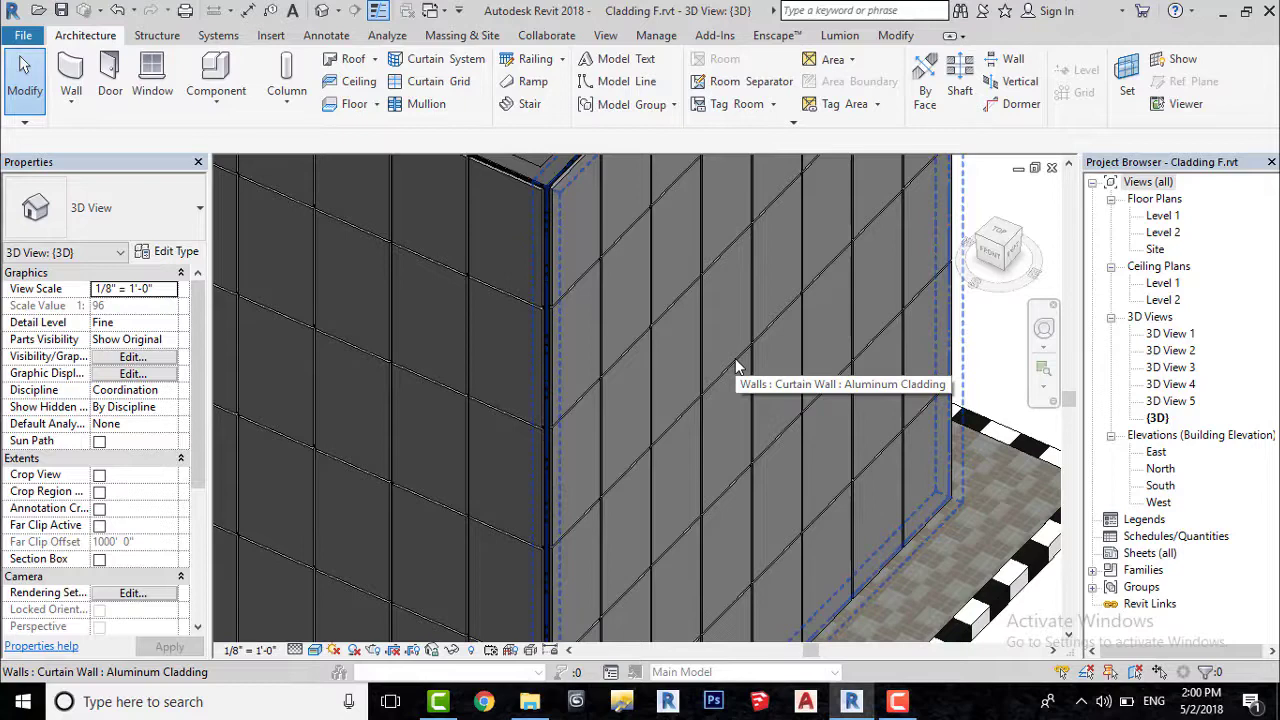
key("Tab")
key("Tab")
key("Tab")
key("Tab")
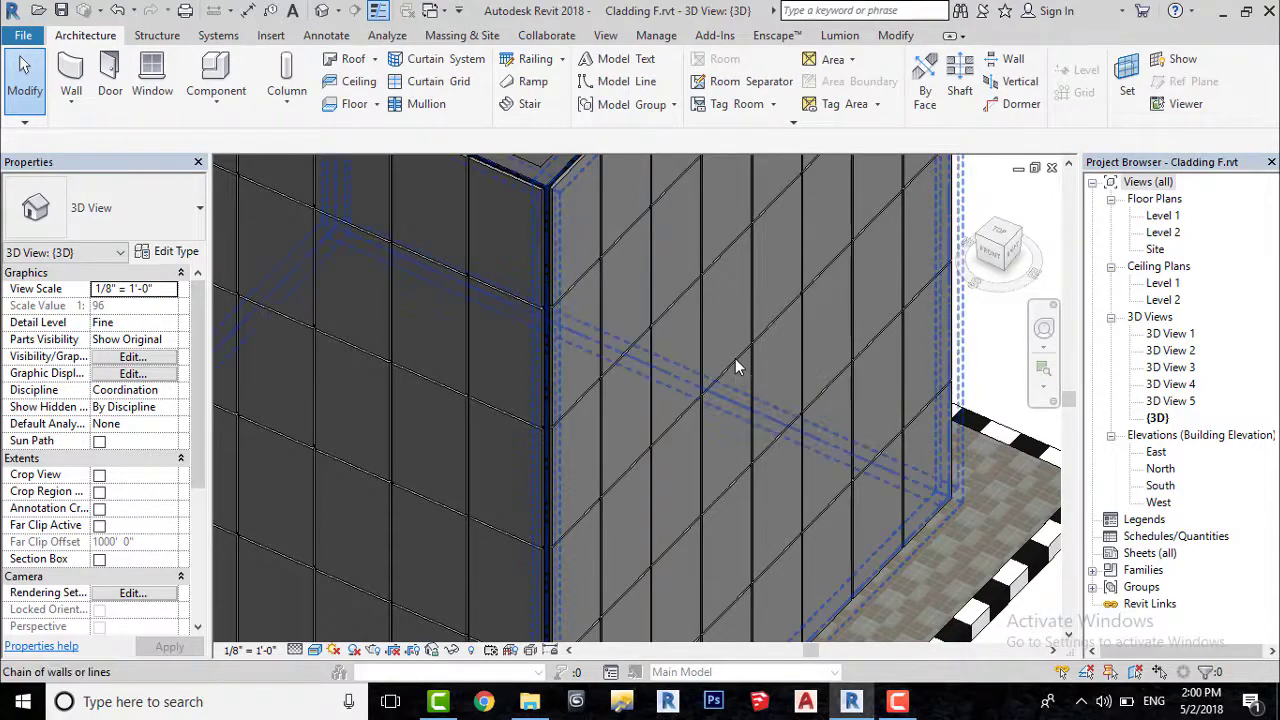
key("Tab")
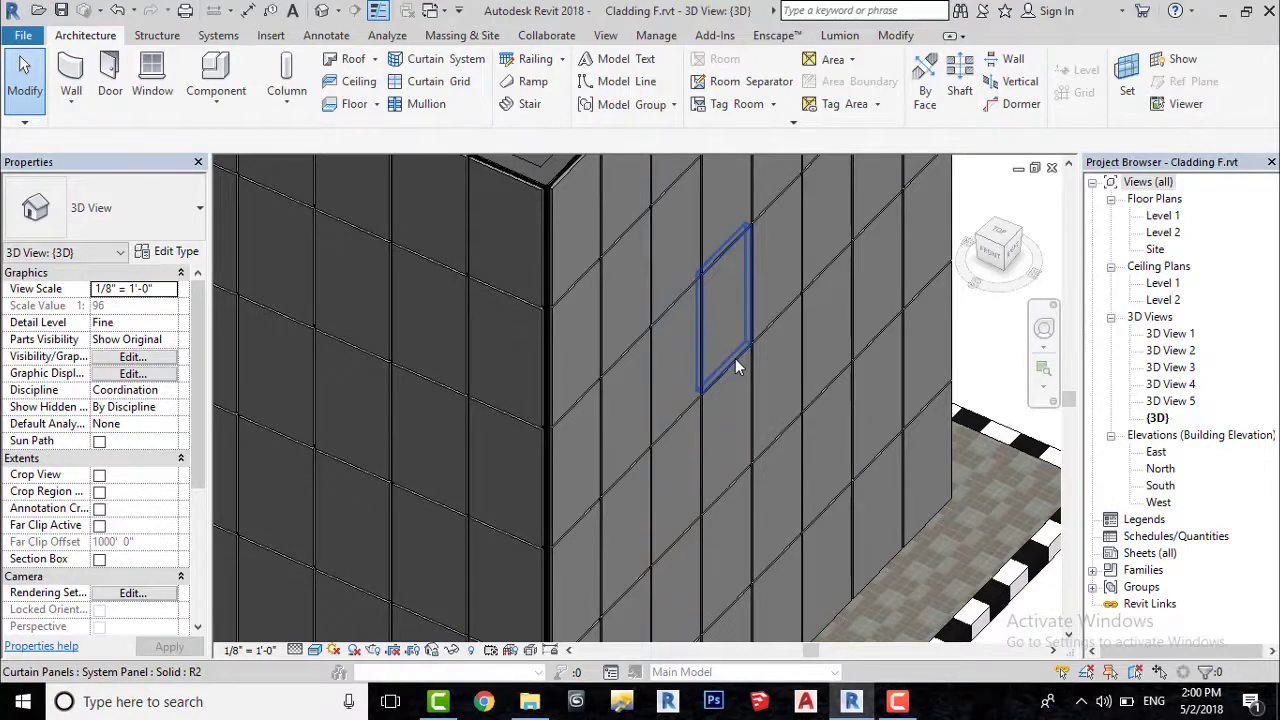
left_click(735, 362)
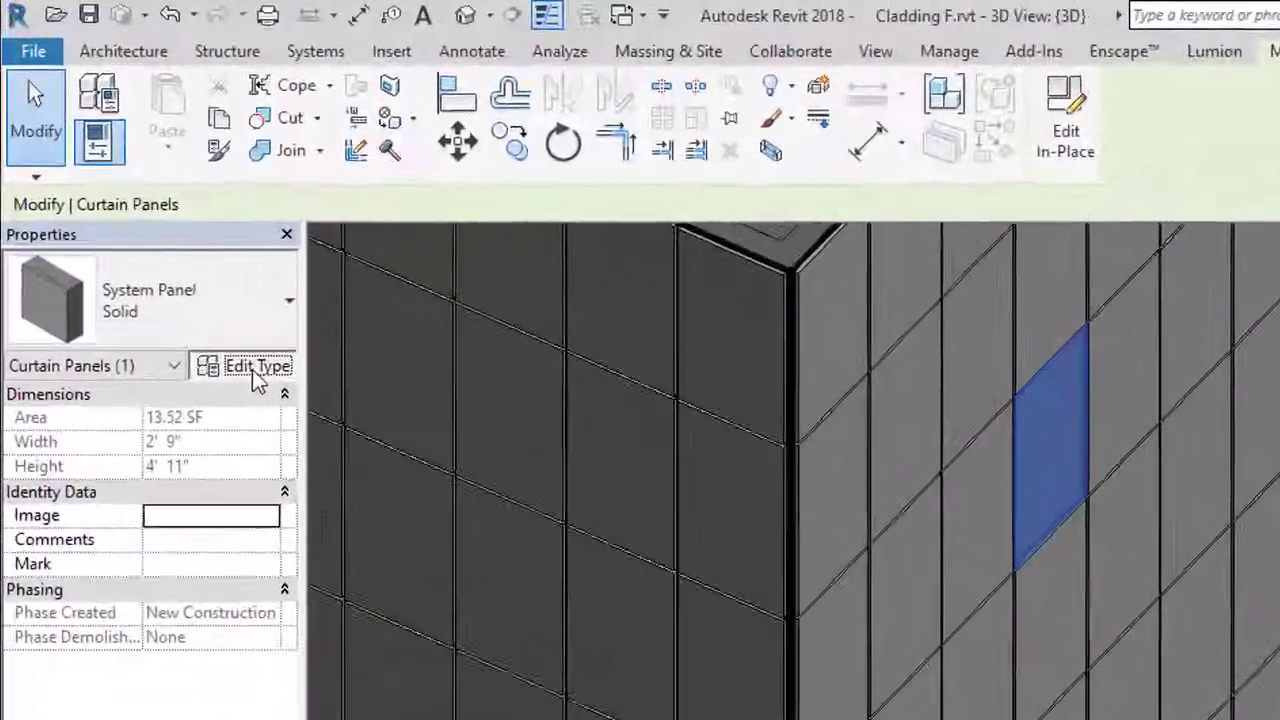
left_click(177, 258)
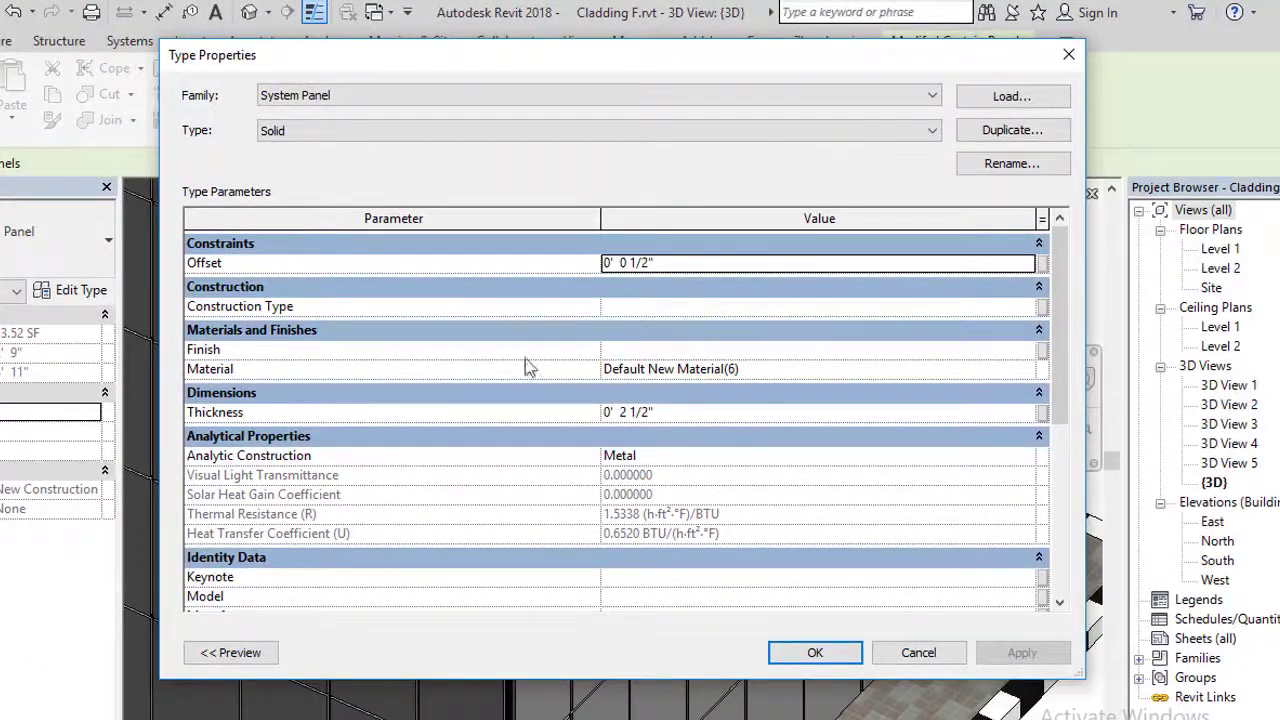
left_click(1008, 131)
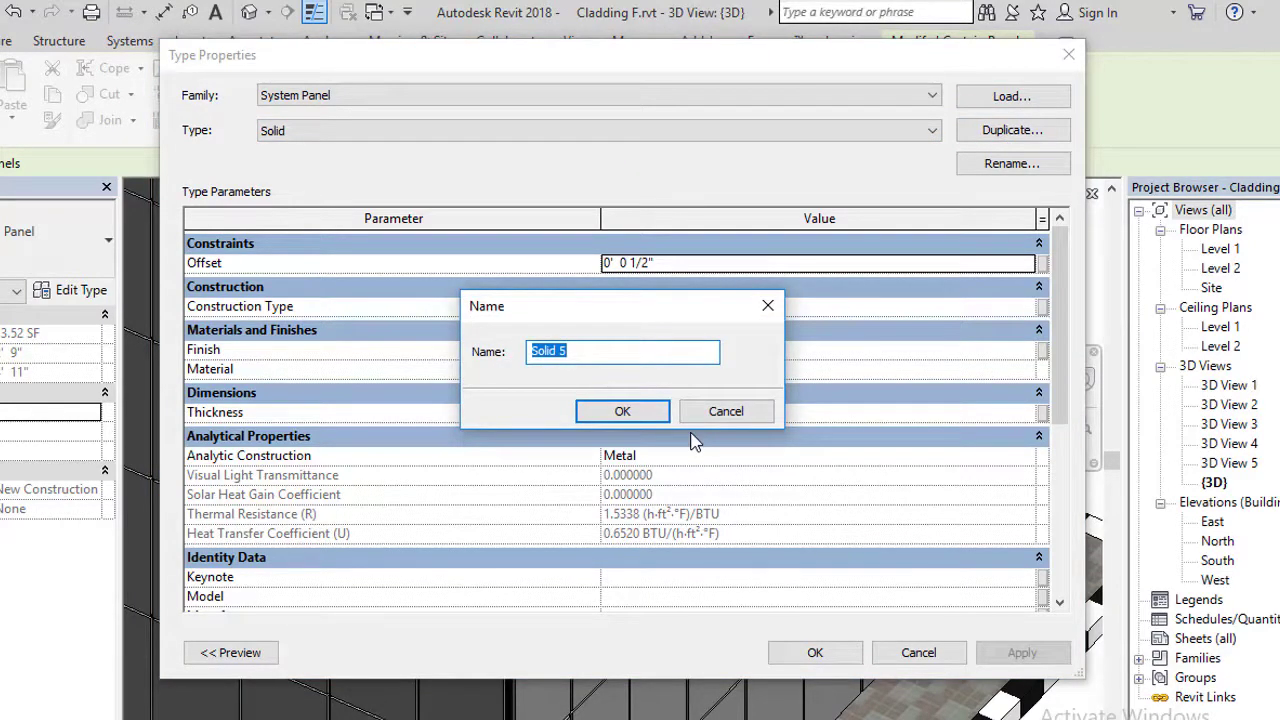
type("Glass Panel")
left_click(622, 412)
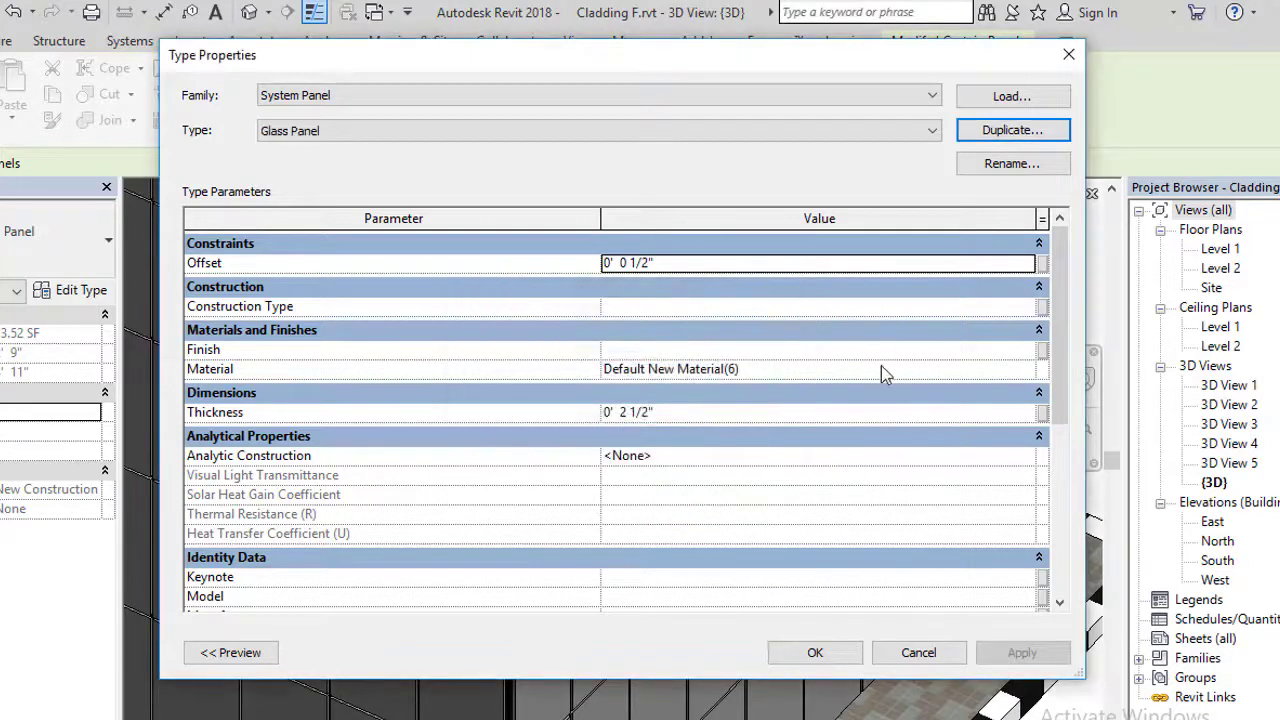
Create a new material for the Glass Panel type and rename it Glass Panel.
left_click(1034, 377)
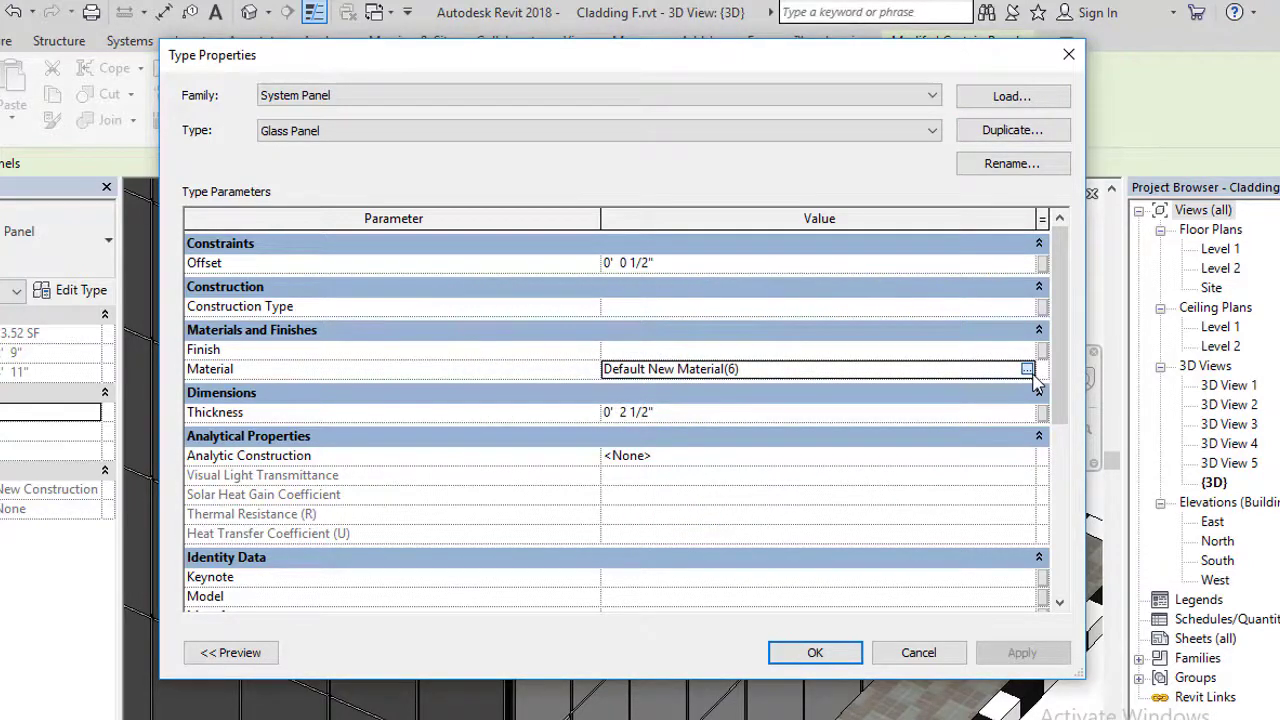
left_click(1028, 369)
left_click(250, 595)
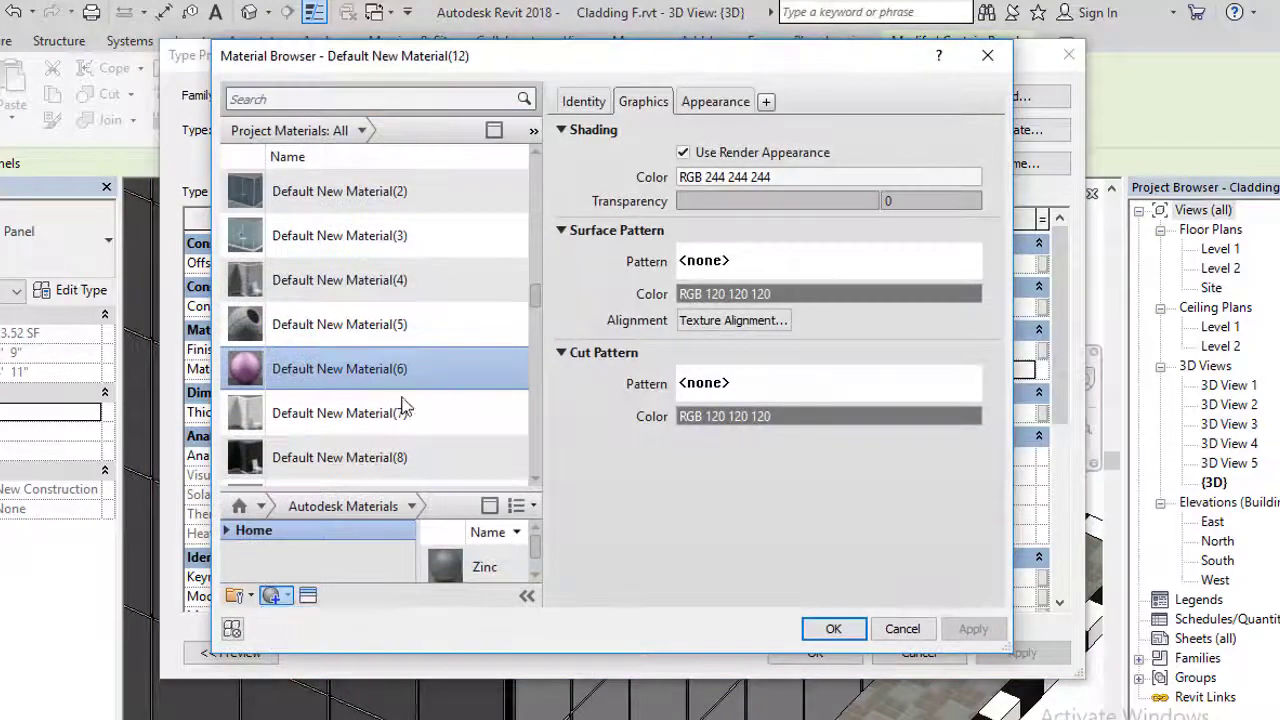
left_click(300, 609)
right_click(425, 330)
left_click(409, 391)
type("Glass P")
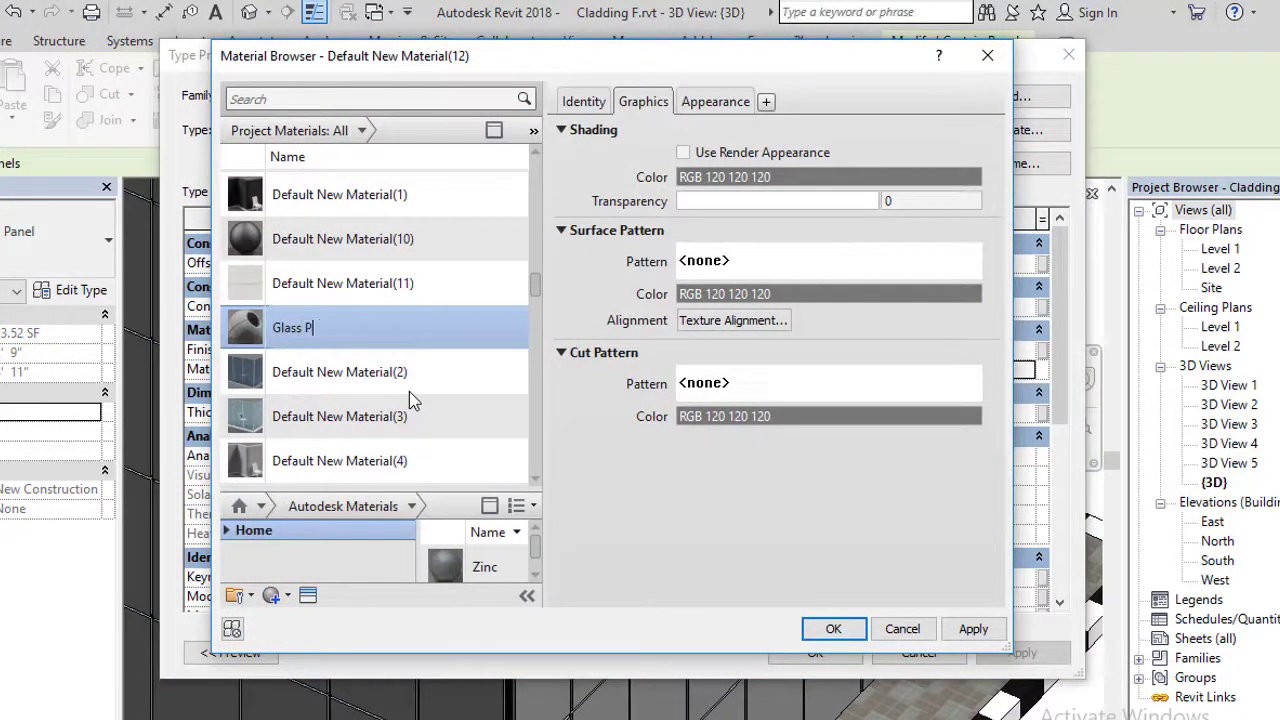
type("anel")
key("Return")
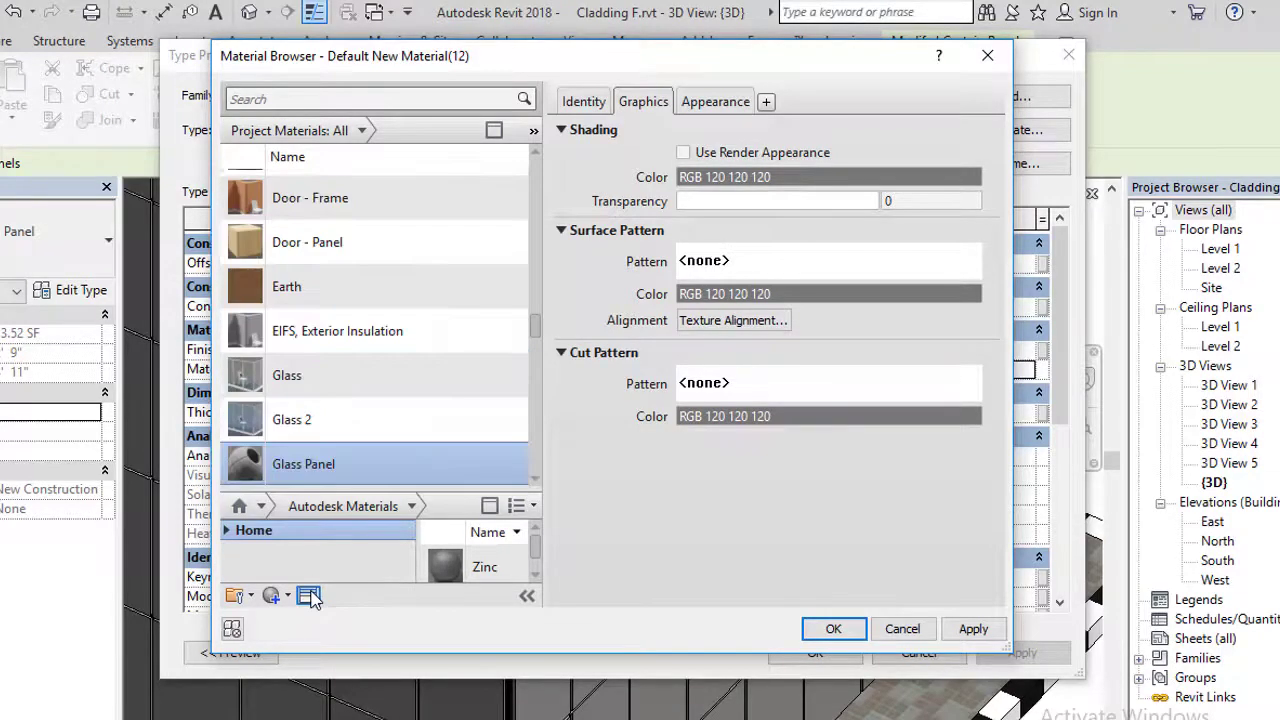
Give the Glass Panel material the Blue Reflective appearance from the Appearance Library's Glass category, apply it to the panel type and deselect the panel.
left_click(311, 597)
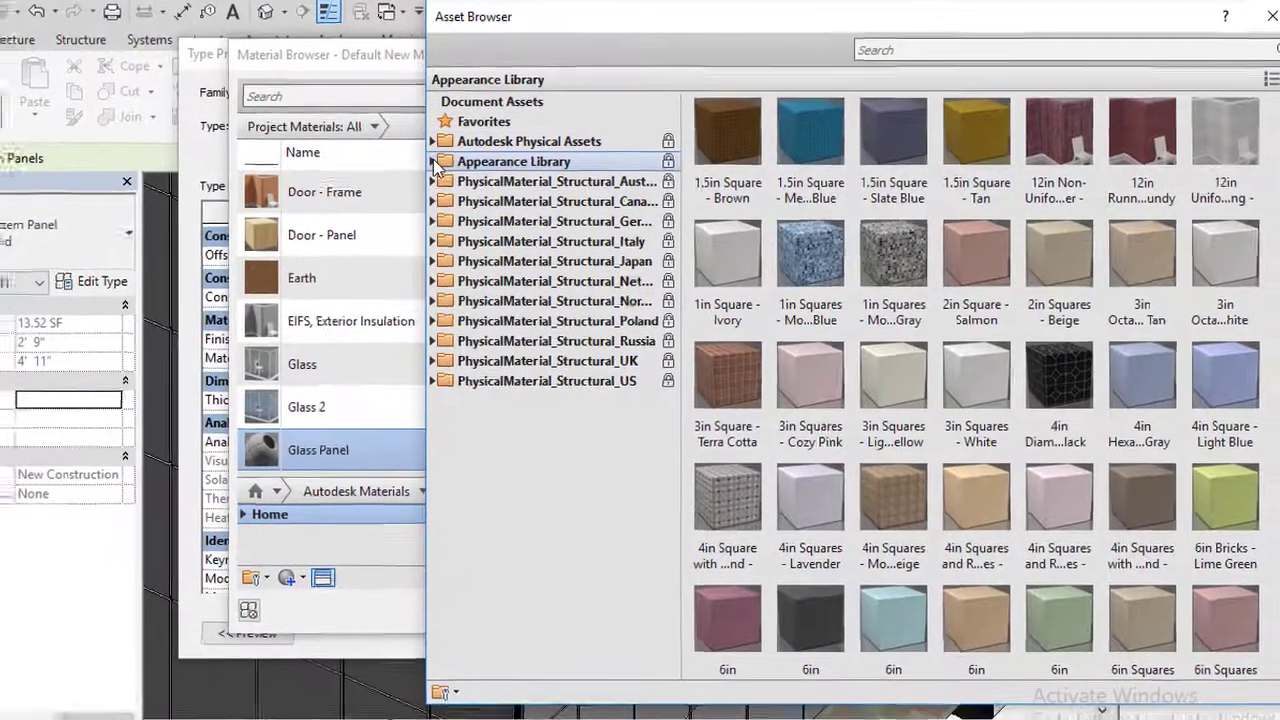
left_click(433, 162)
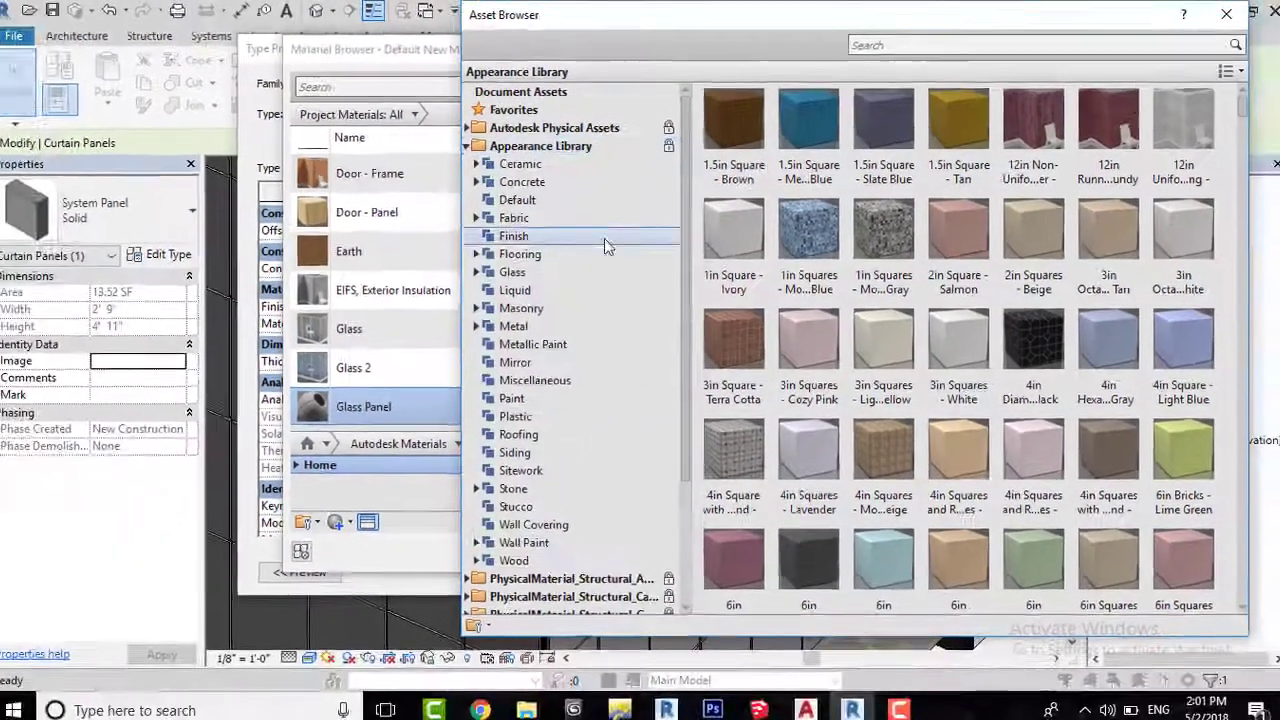
left_click(560, 304)
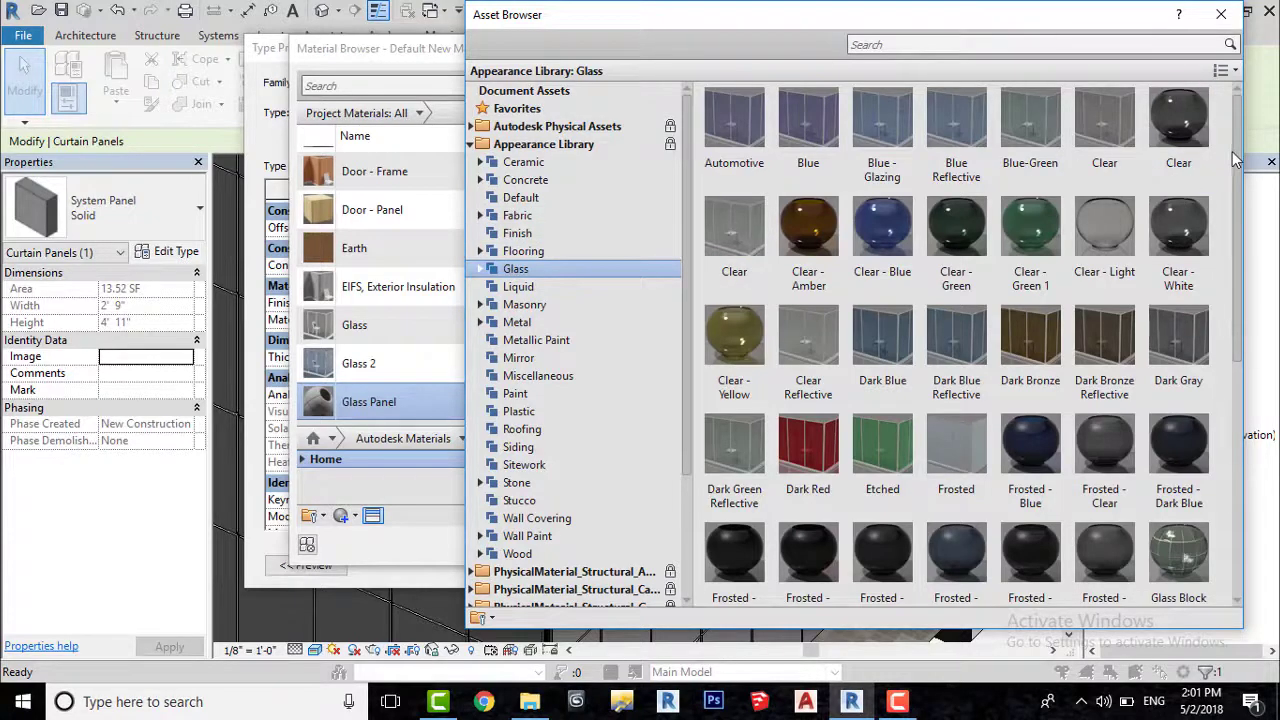
left_click_drag(1238, 170, 1225, 355)
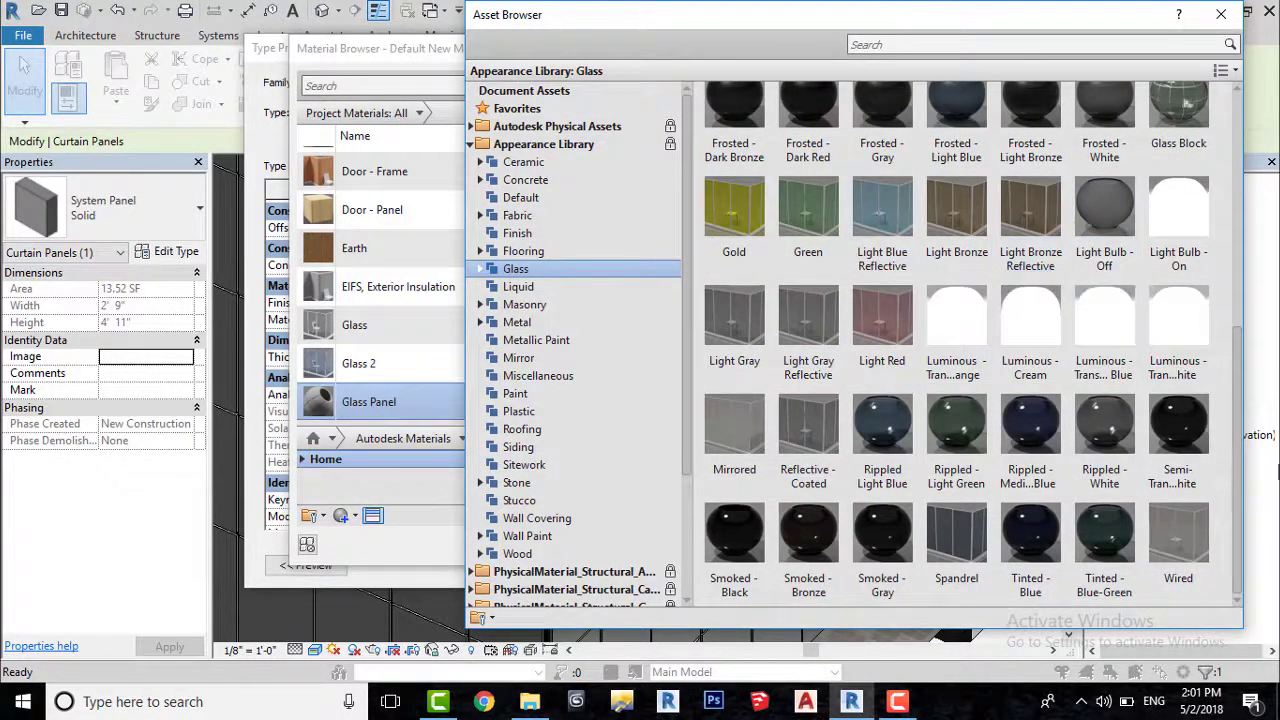
scroll(1015, 177, "up", 4)
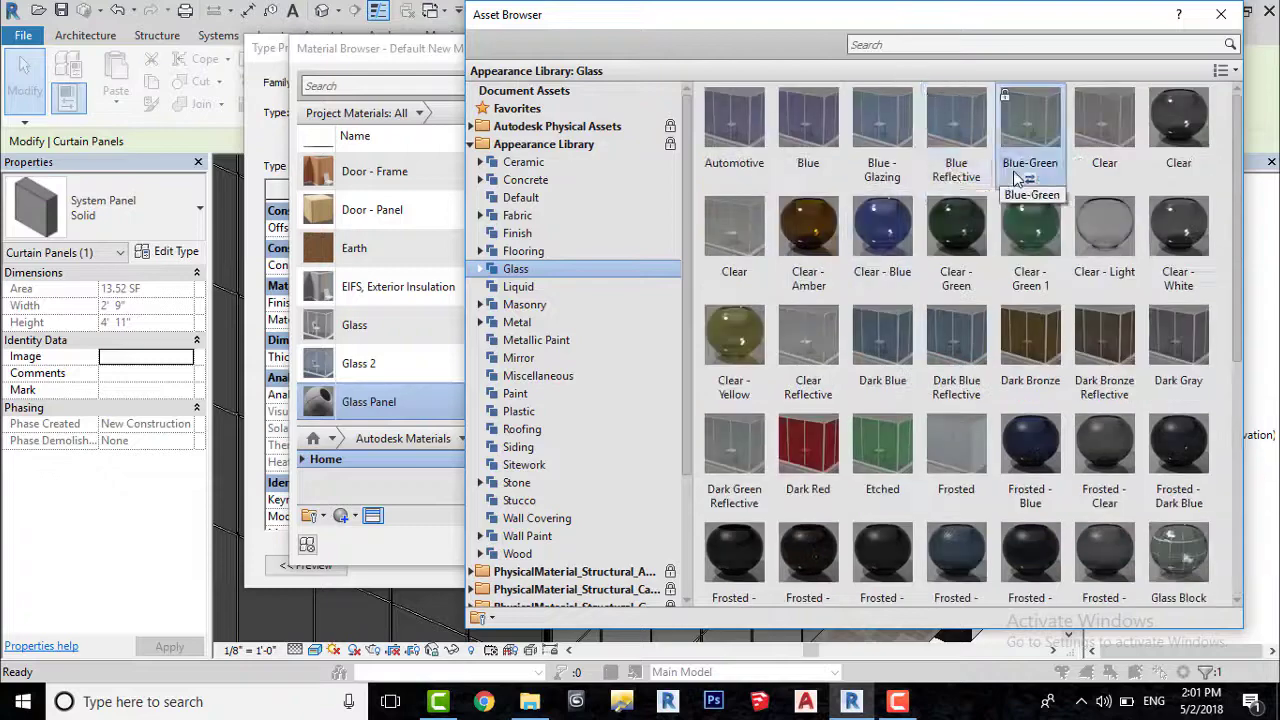
left_click(957, 179)
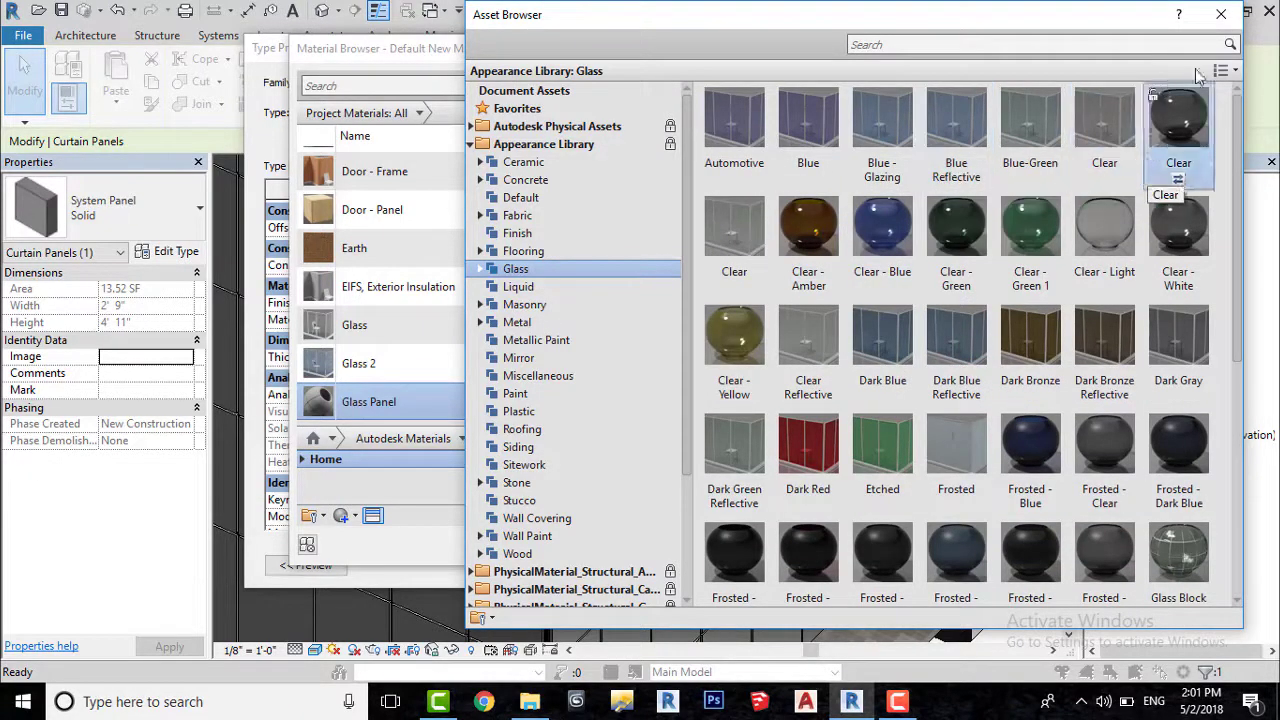
left_click(1221, 14)
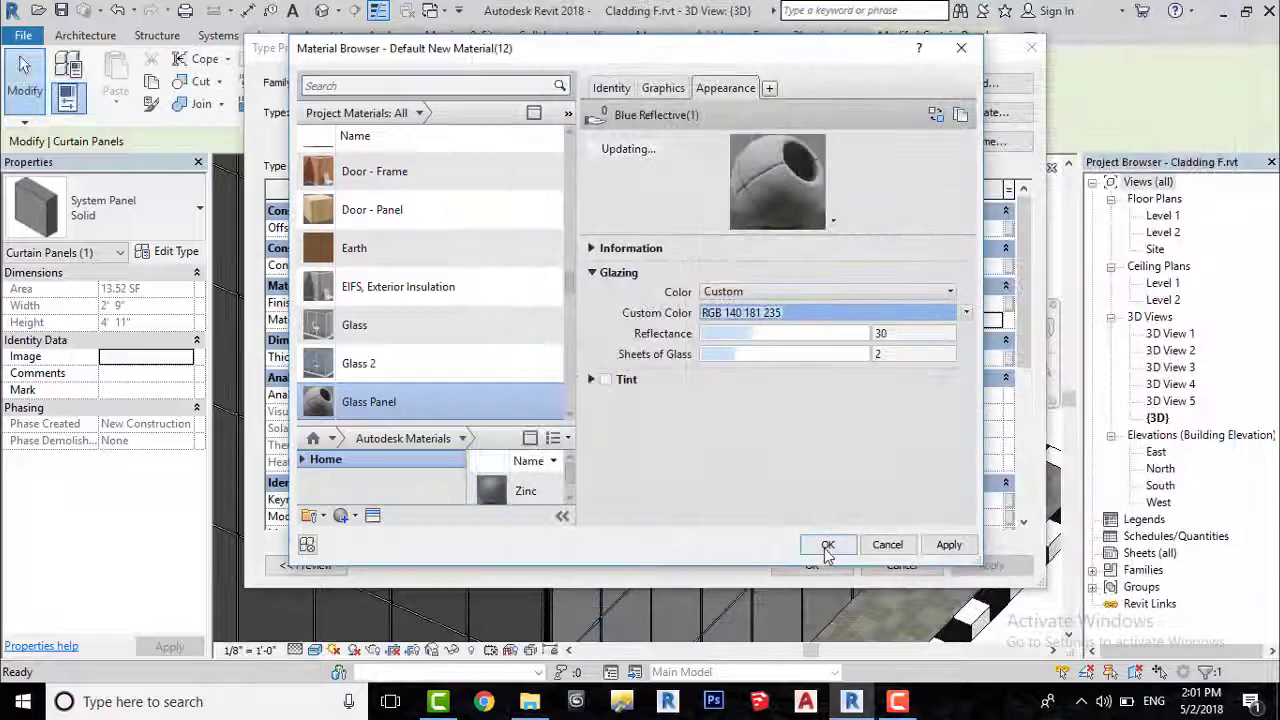
left_click(828, 544)
left_click(812, 565)
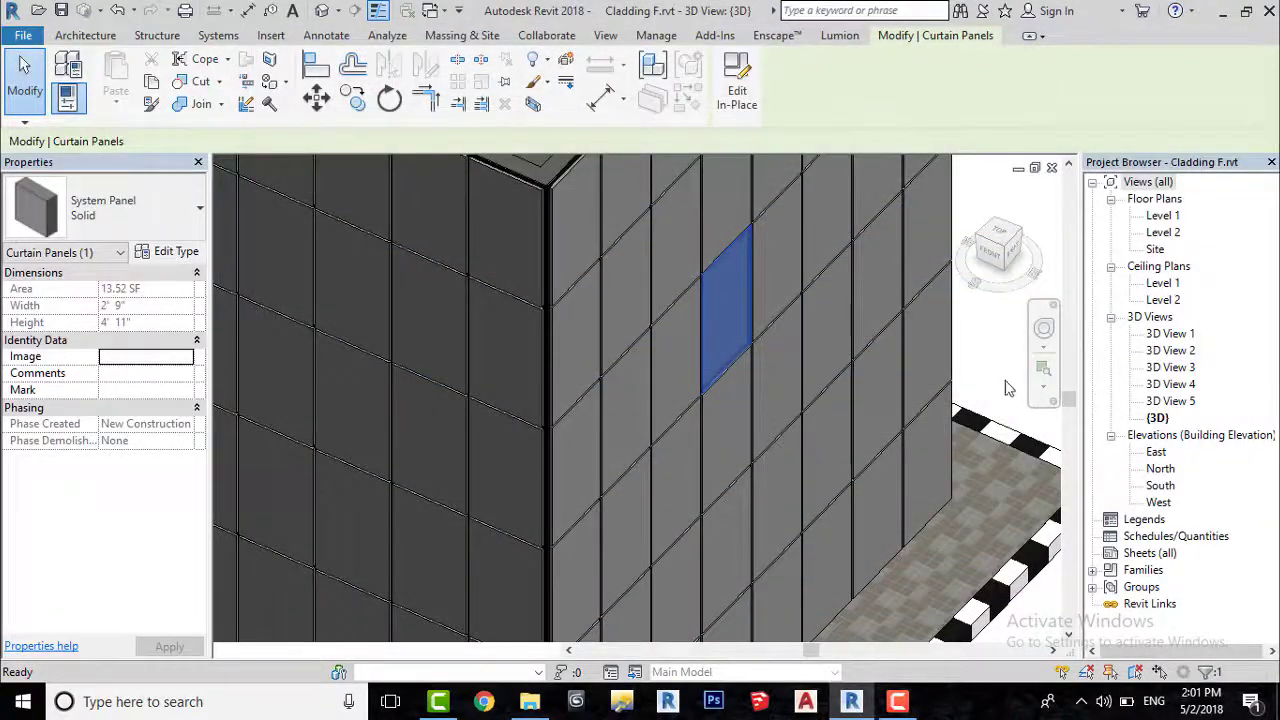
key("Escape")
Examine the blue glass panel and its edges up close on the right facade.
scroll(679, 368, "up", 3)
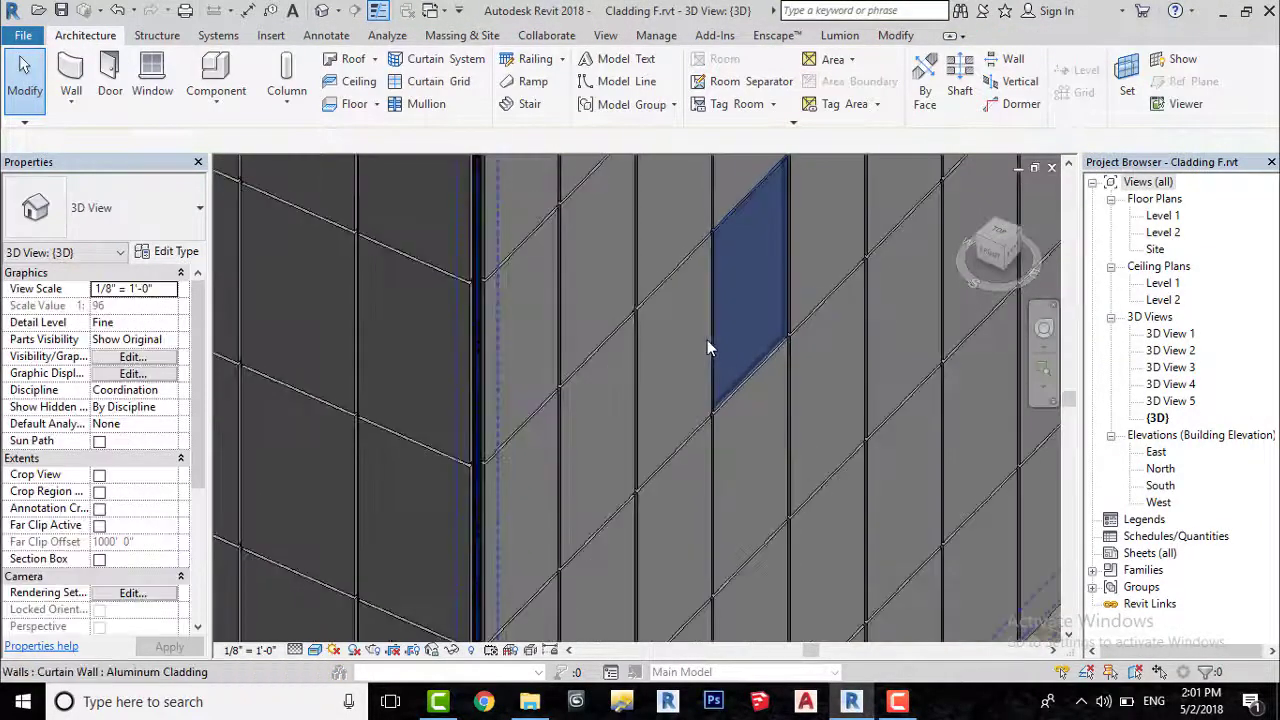
middle_click_drag(790, 282, 651, 406)
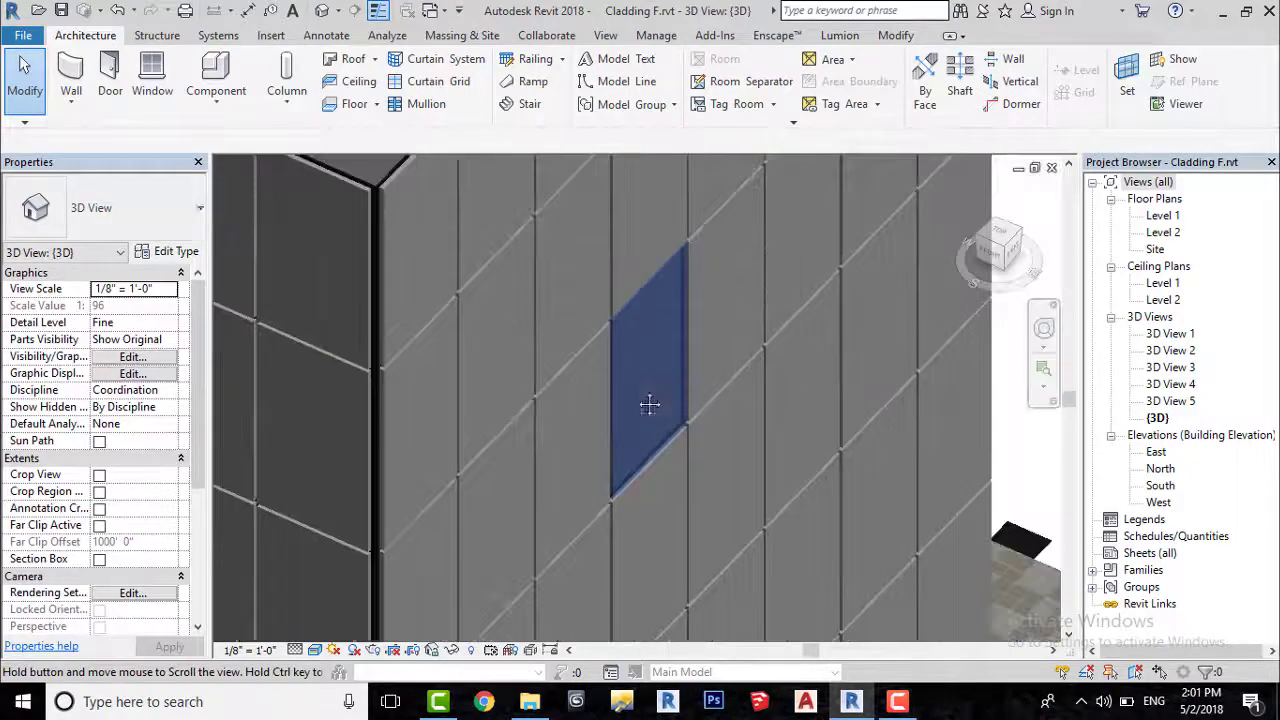
scroll(658, 258, "up", 4)
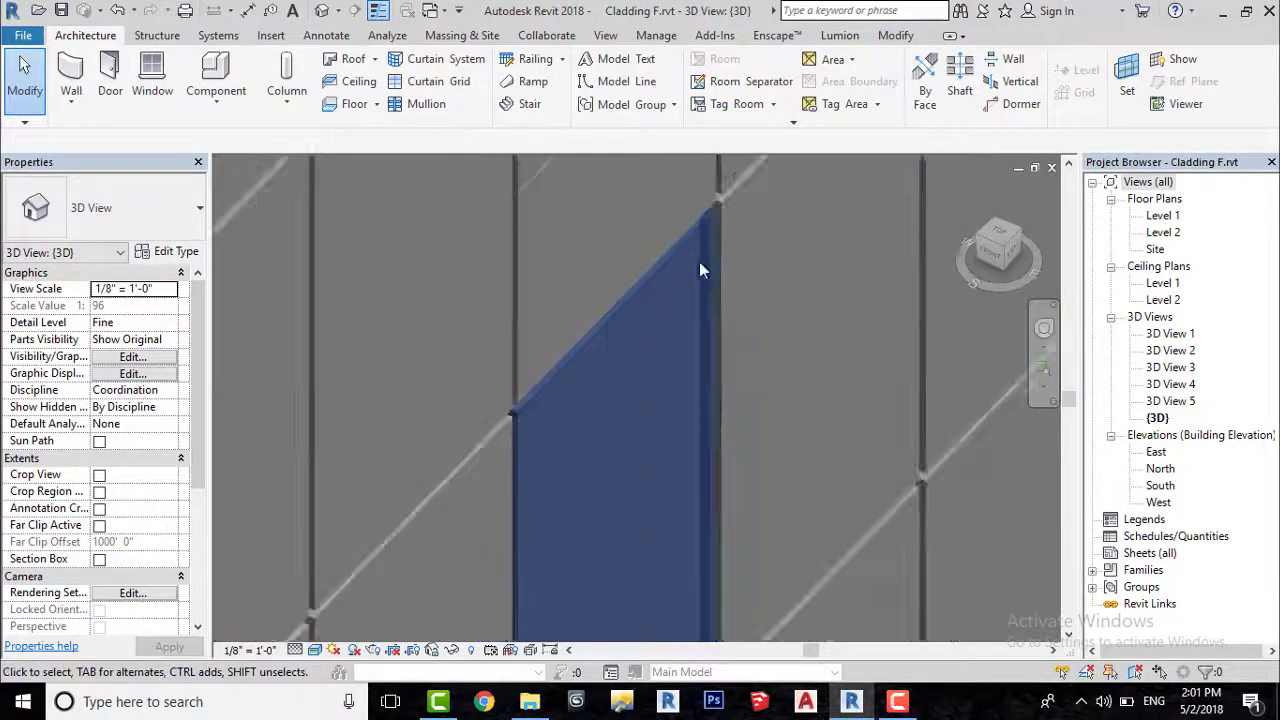
scroll(699, 261, "down", 3)
middle_click_drag(715, 390, 635, 318)
scroll(650, 335, "down", 4)
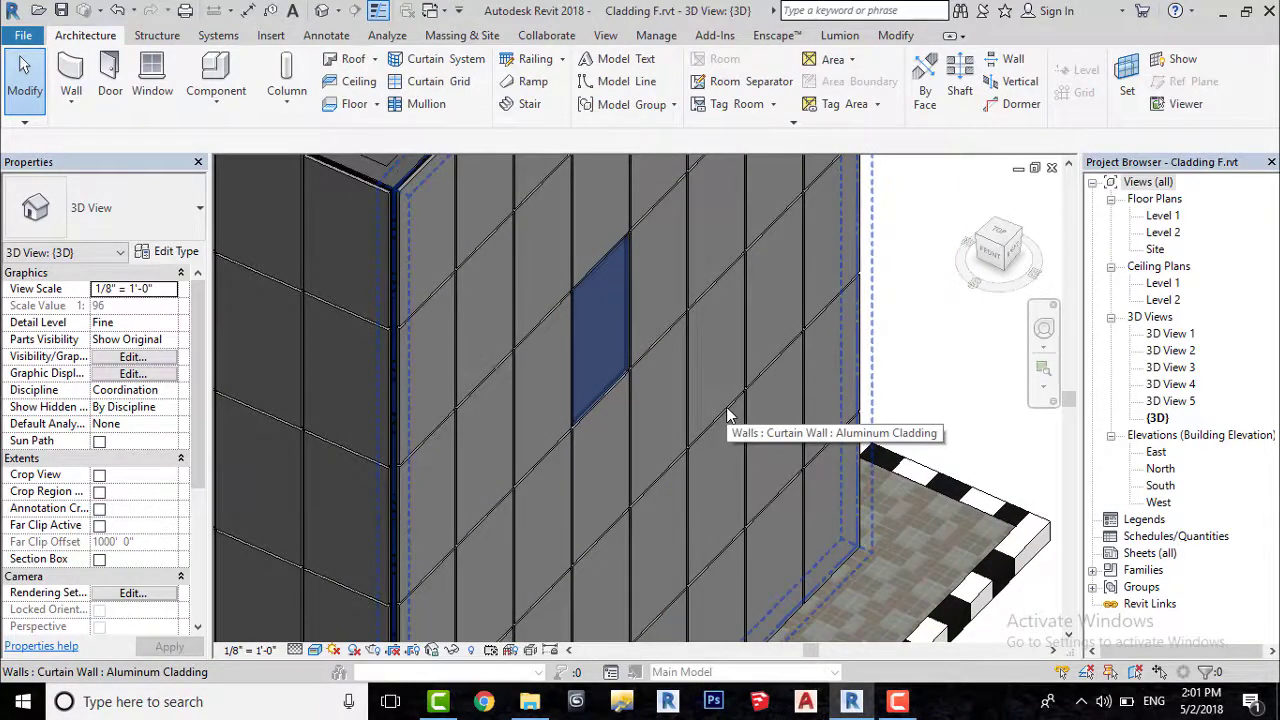
Use Match Type with the glass panel as source to convert the other inner panels of its row, leaving the end panels solid.
left_click(895, 35)
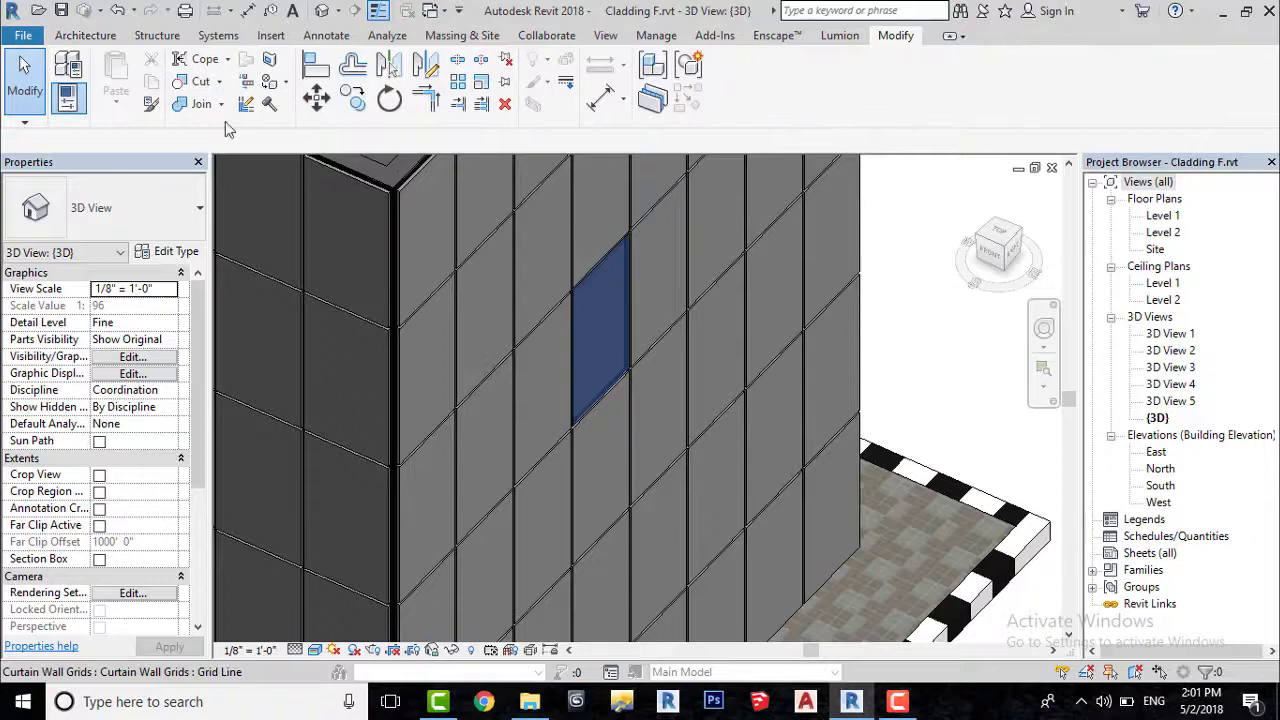
left_click(148, 106)
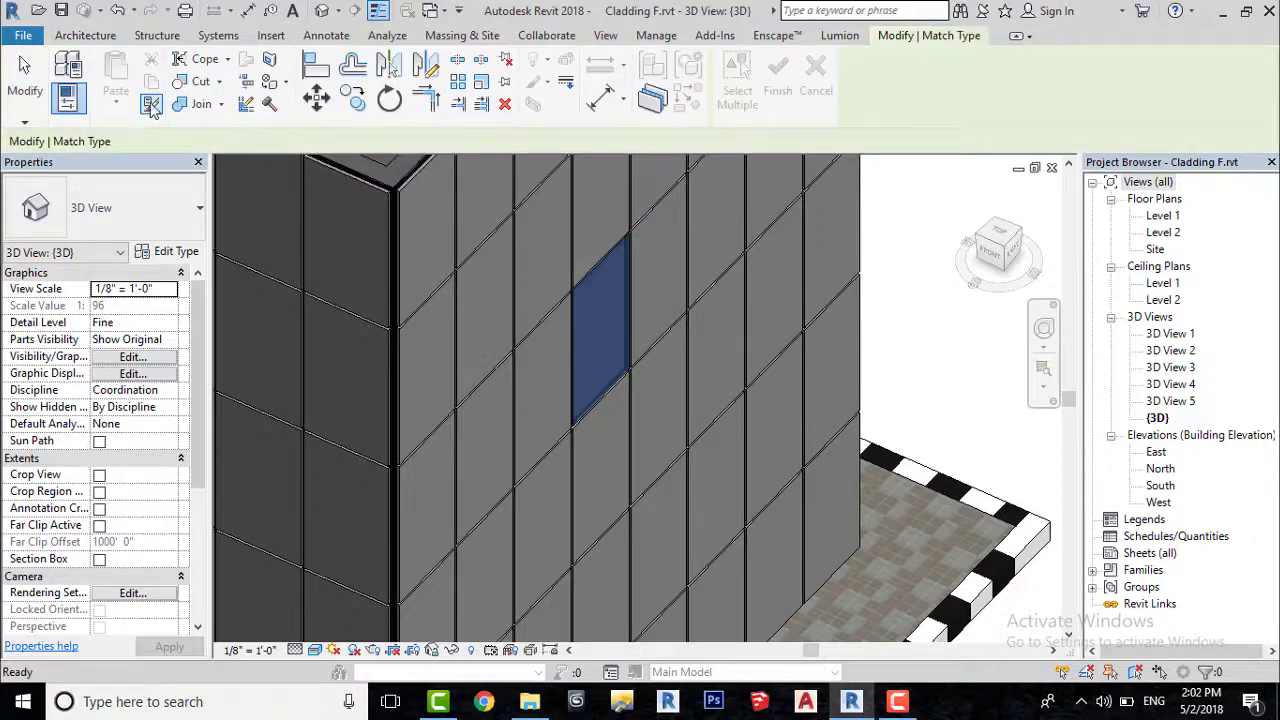
scroll(644, 442, "up", 3)
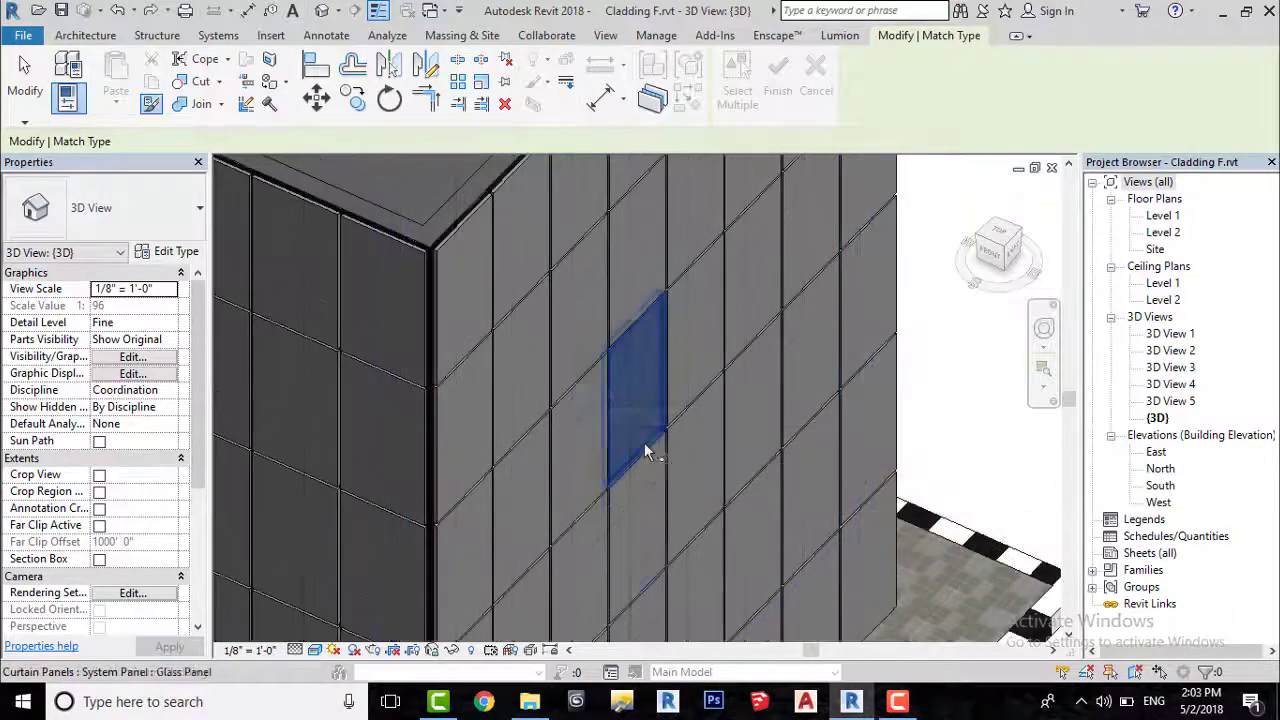
left_click(644, 442)
scroll(660, 420, "down", 4)
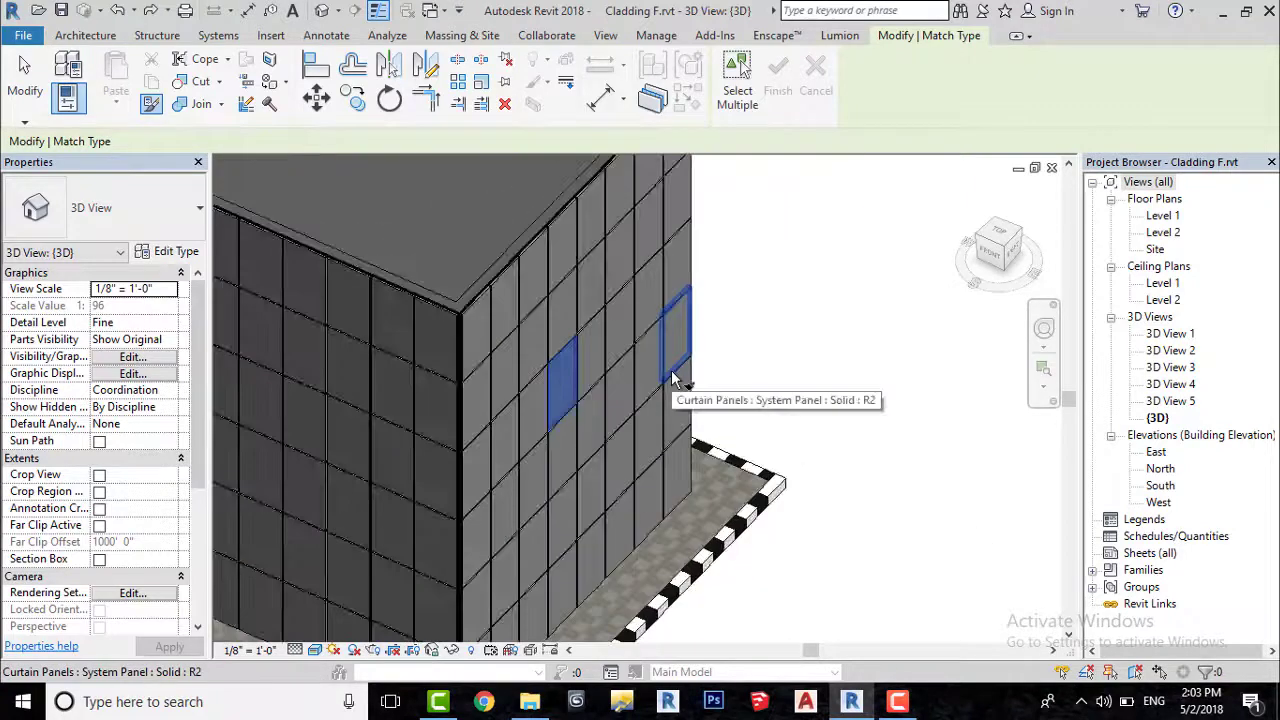
scroll(605, 352, "up", 5)
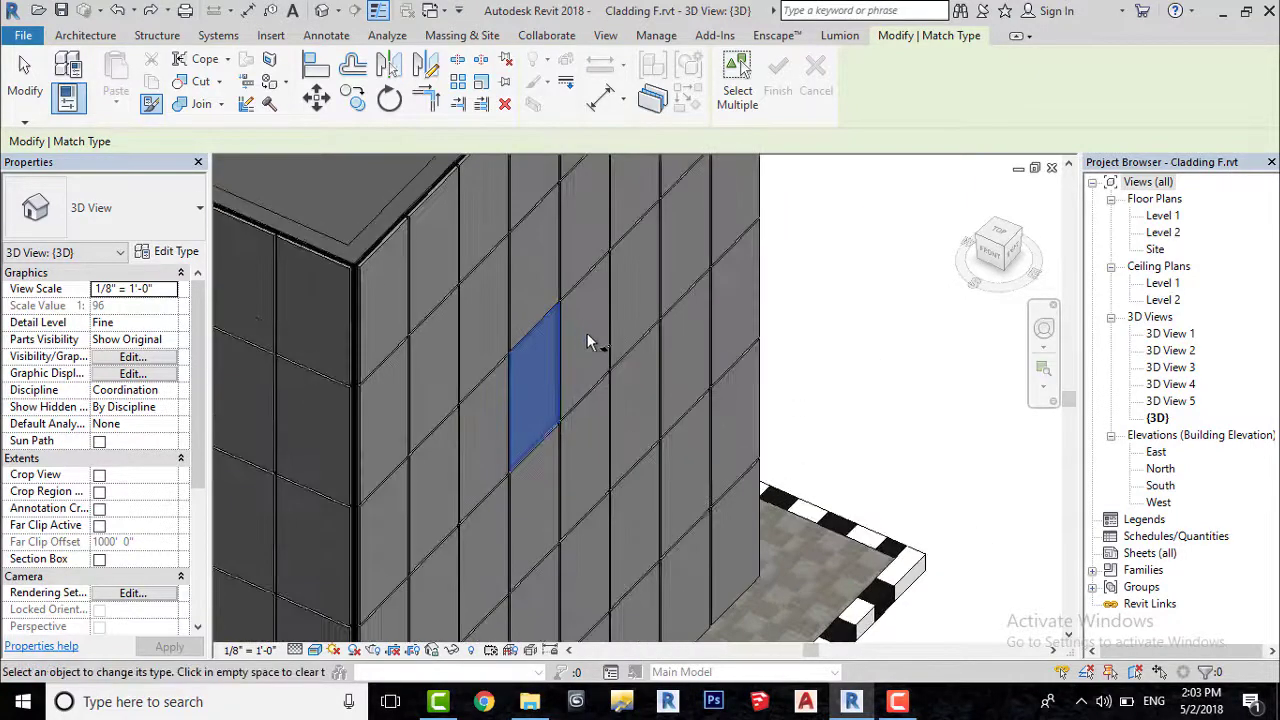
left_click(592, 280)
scroll(610, 283, "down", 3)
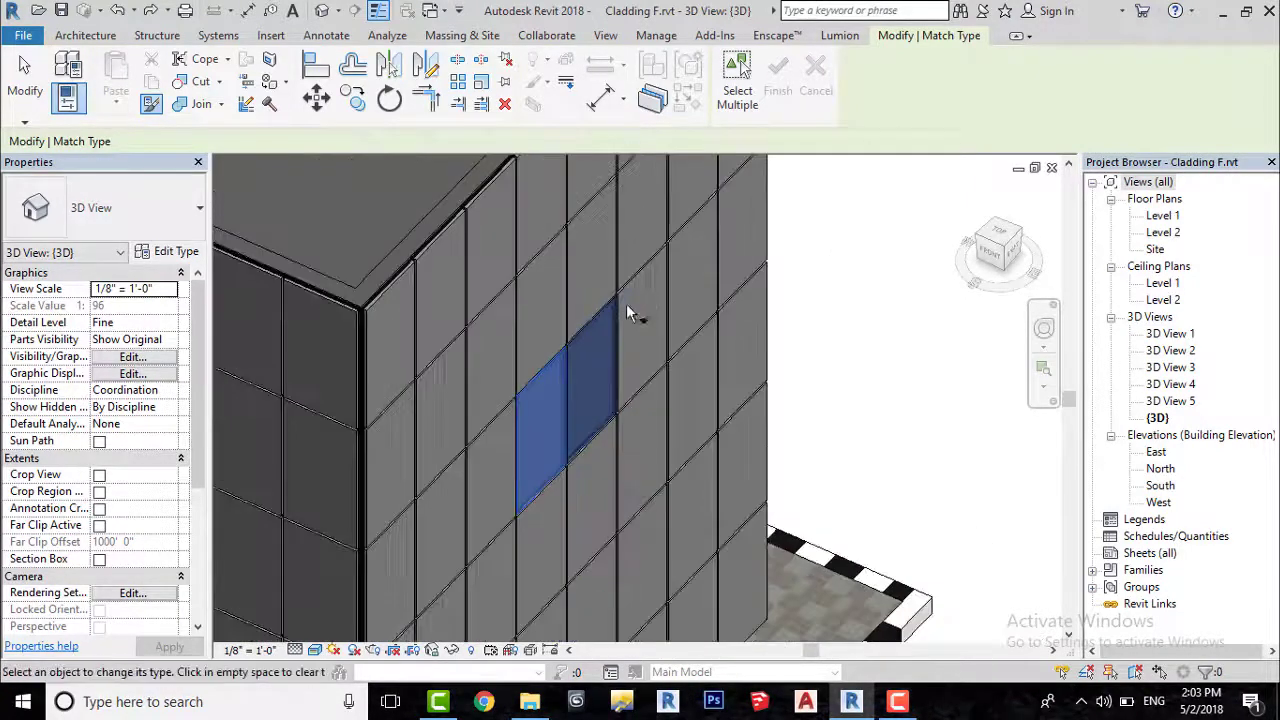
left_click(631, 285)
left_click(496, 425)
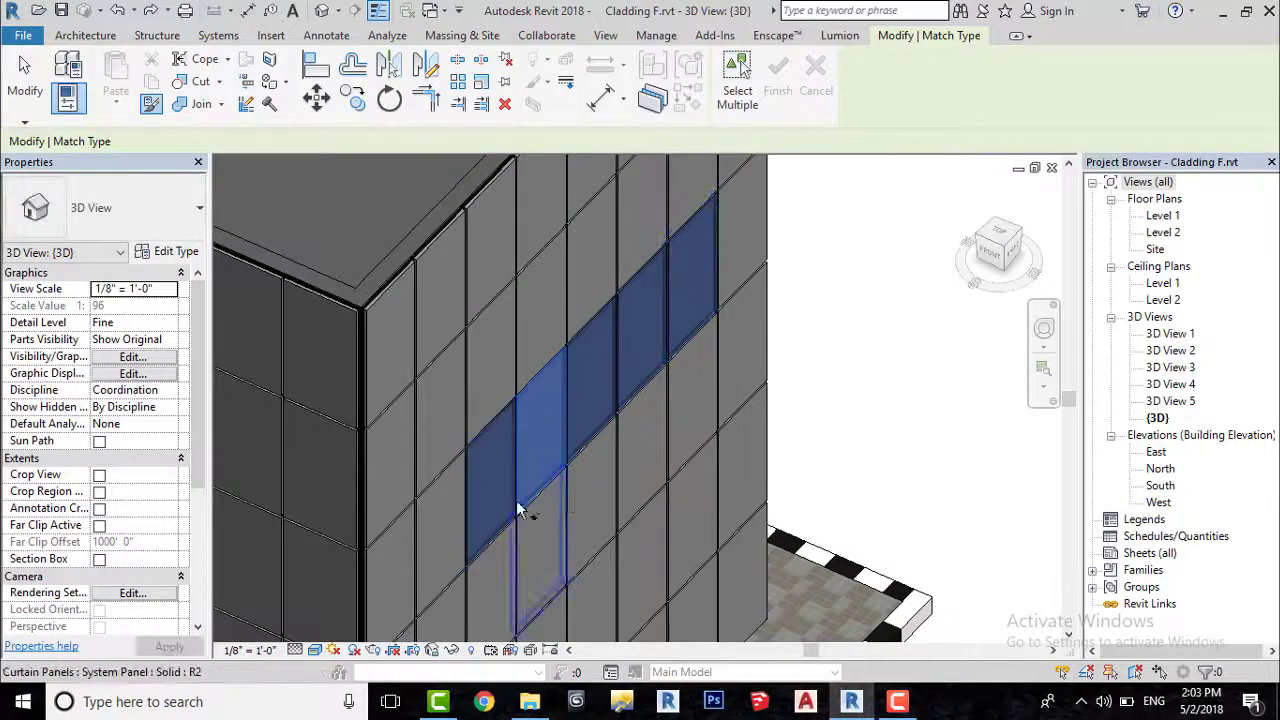
left_click(457, 478)
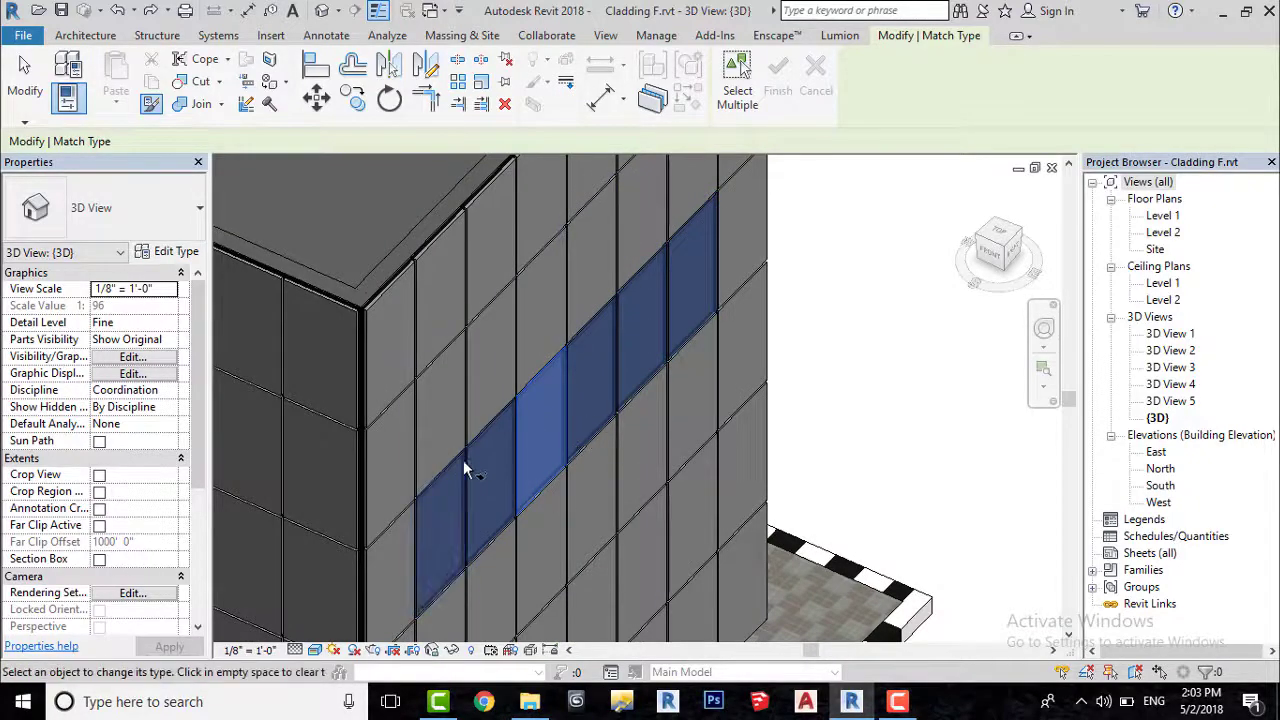
Match the Glass Panel type onto the inner panels of the row directly above on the right facade.
left_click(449, 354)
left_click(495, 330)
left_click(548, 258)
scroll(646, 214, "down", 1)
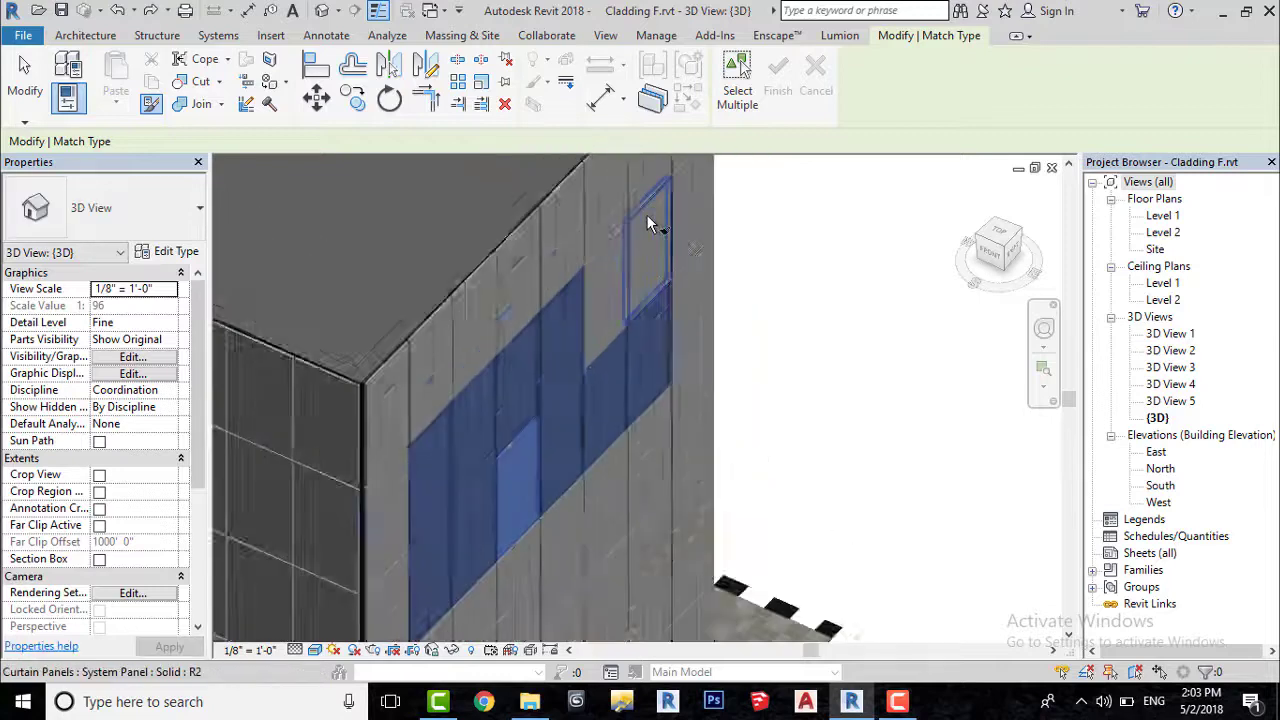
Match the Glass Panel type onto the inner panels of the lower rows down to the ground, keeping the right facade's outer columns solid.
scroll(530, 528, "down", 2)
middle_click_drag(540, 511, 568, 299)
left_click(527, 456)
left_click(556, 412)
left_click(590, 378)
left_click(612, 345)
left_click(651, 323)
left_click(685, 250)
left_click(668, 375)
left_click(612, 385)
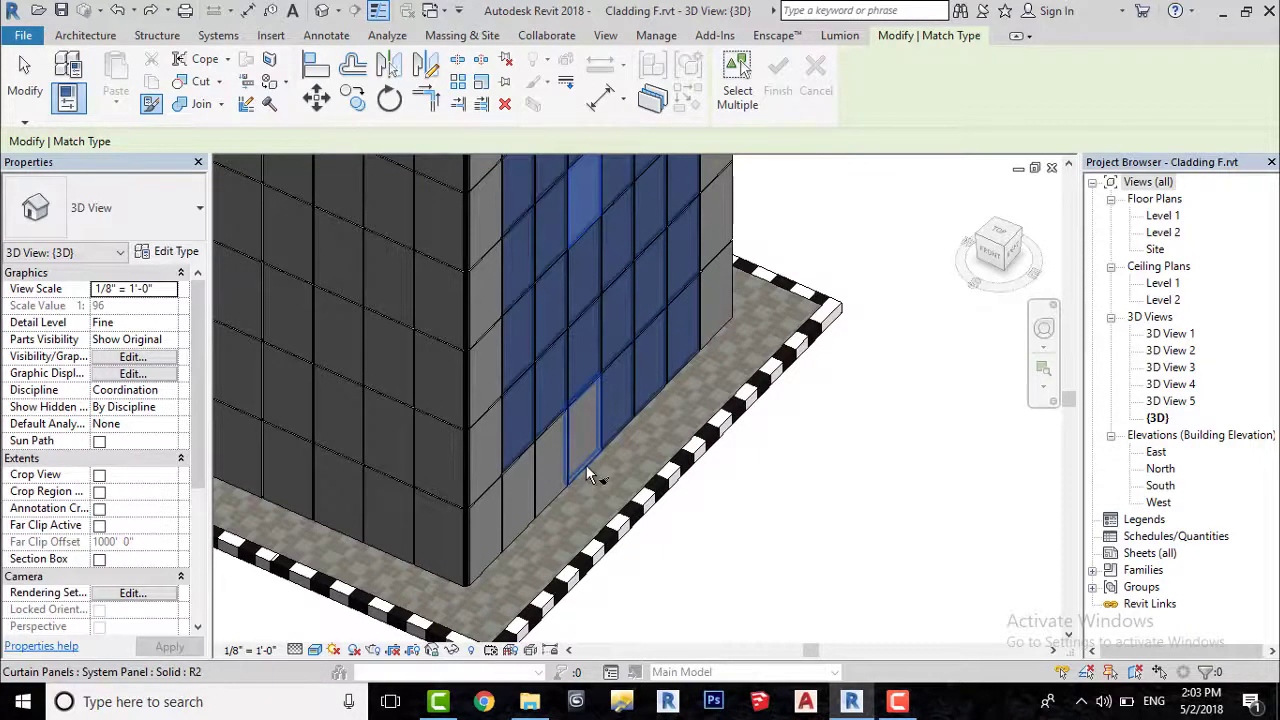
left_click(565, 425)
left_click(515, 470)
Match the Glass Panel type onto the six inner panels of the left facade's second row from the roof.
scroll(671, 410, "down", 4)
scroll(644, 420, "up", 5)
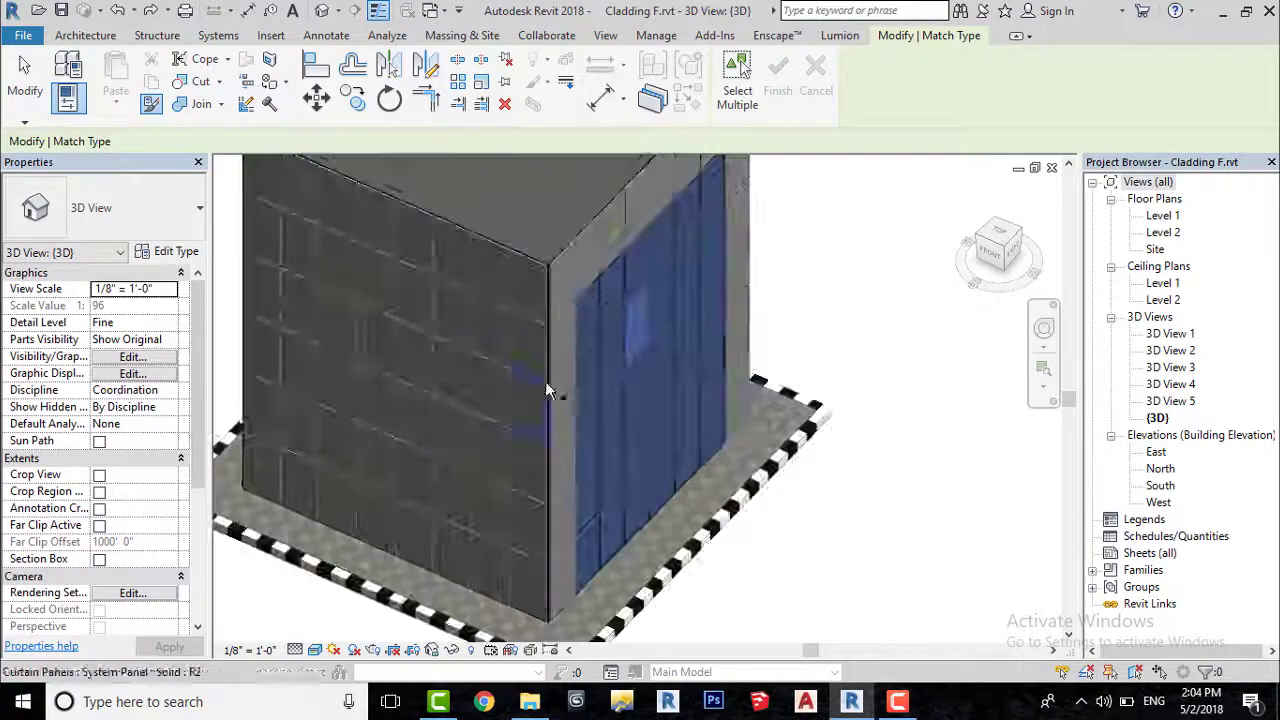
scroll(466, 390, "up", 2)
left_click(366, 320)
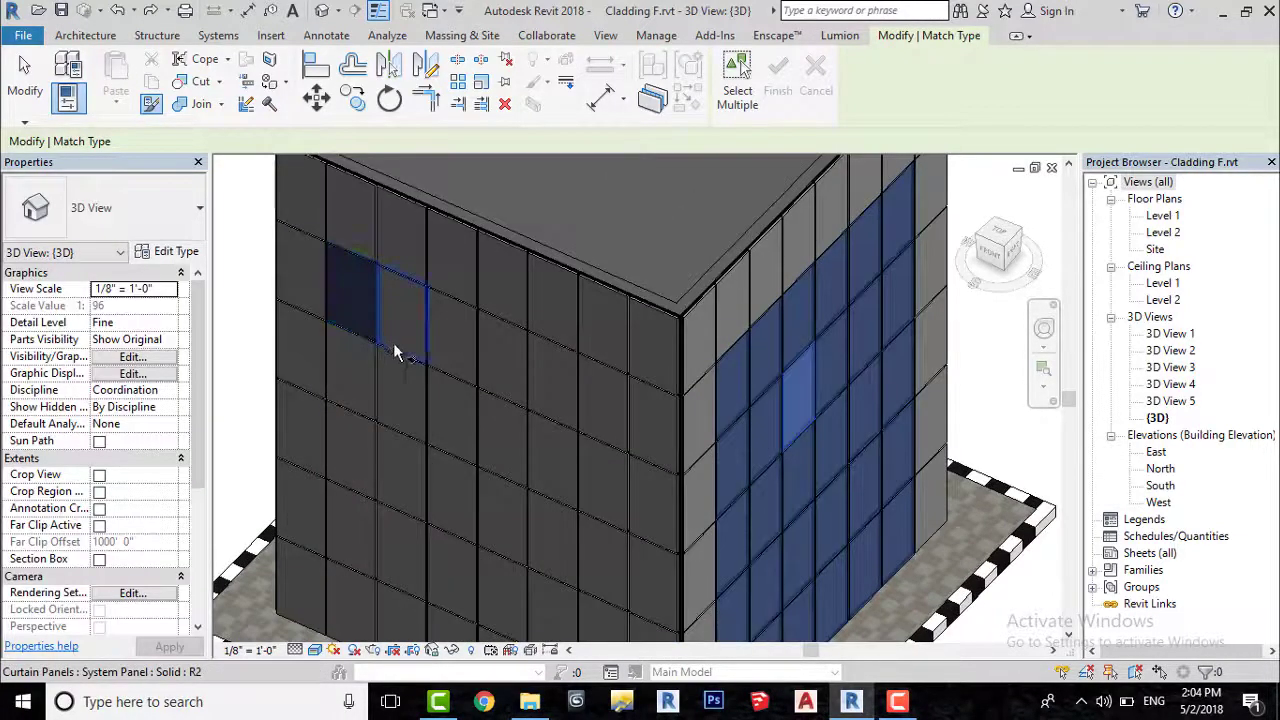
left_click(405, 342)
left_click(455, 362)
left_click(500, 385)
left_click(555, 405)
left_click(606, 410)
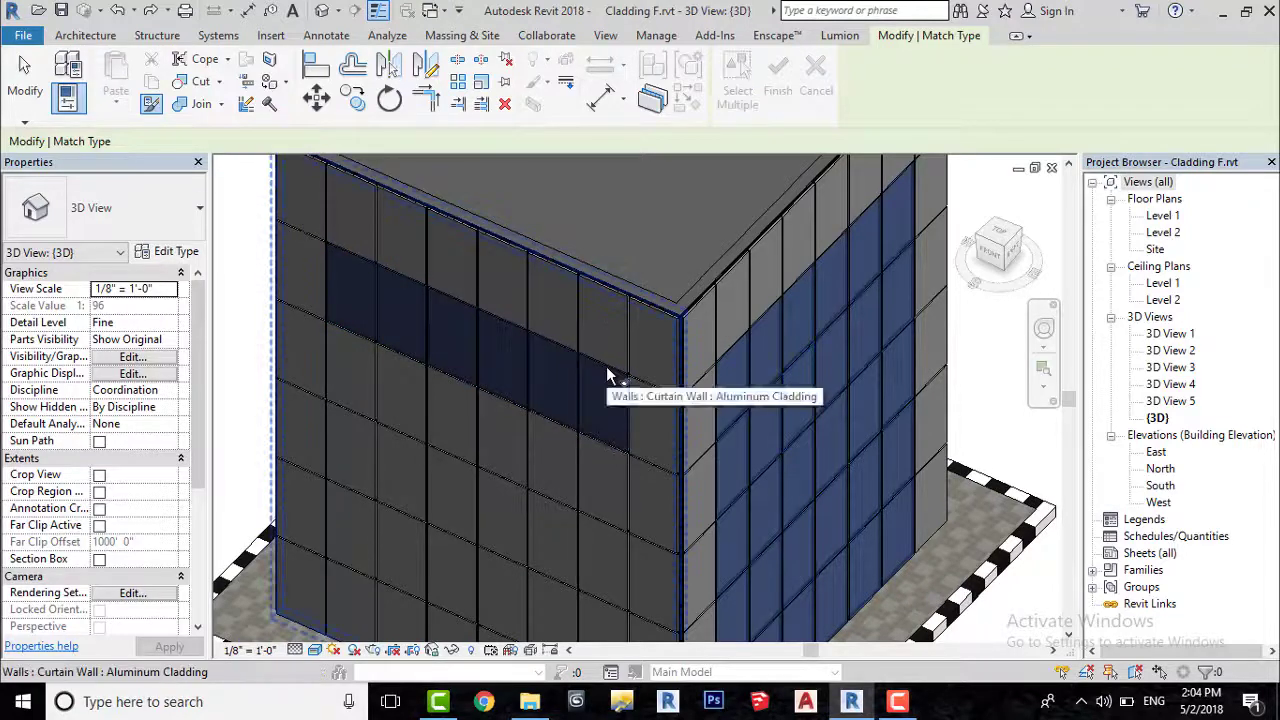
Match the Glass Panel type onto the inner panels of the left facade's second row above the ground and end Match Type.
scroll(606, 366, "down", 2)
scroll(614, 484, "up", 3)
left_click(614, 484)
left_click(550, 470)
left_click(490, 445)
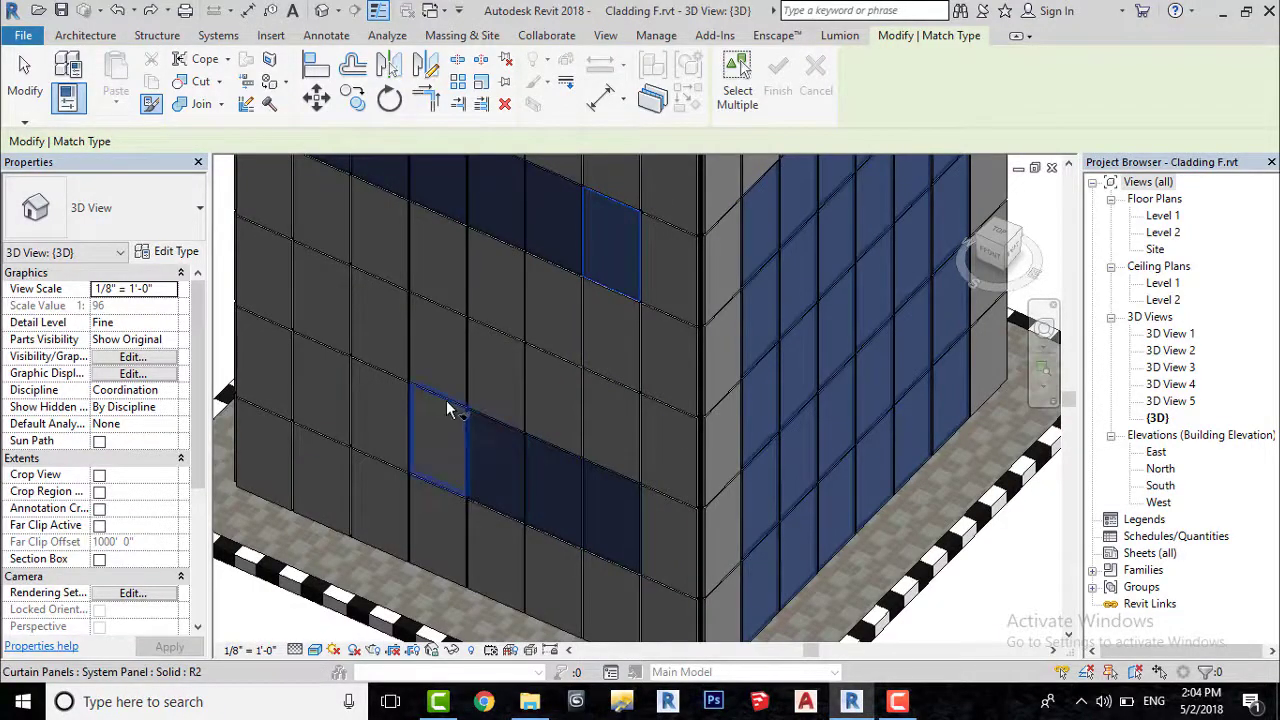
left_click(442, 425)
left_click(376, 402)
scroll(345, 480, "down", 4)
scroll(353, 587, "down", 1)
right_click(728, 300)
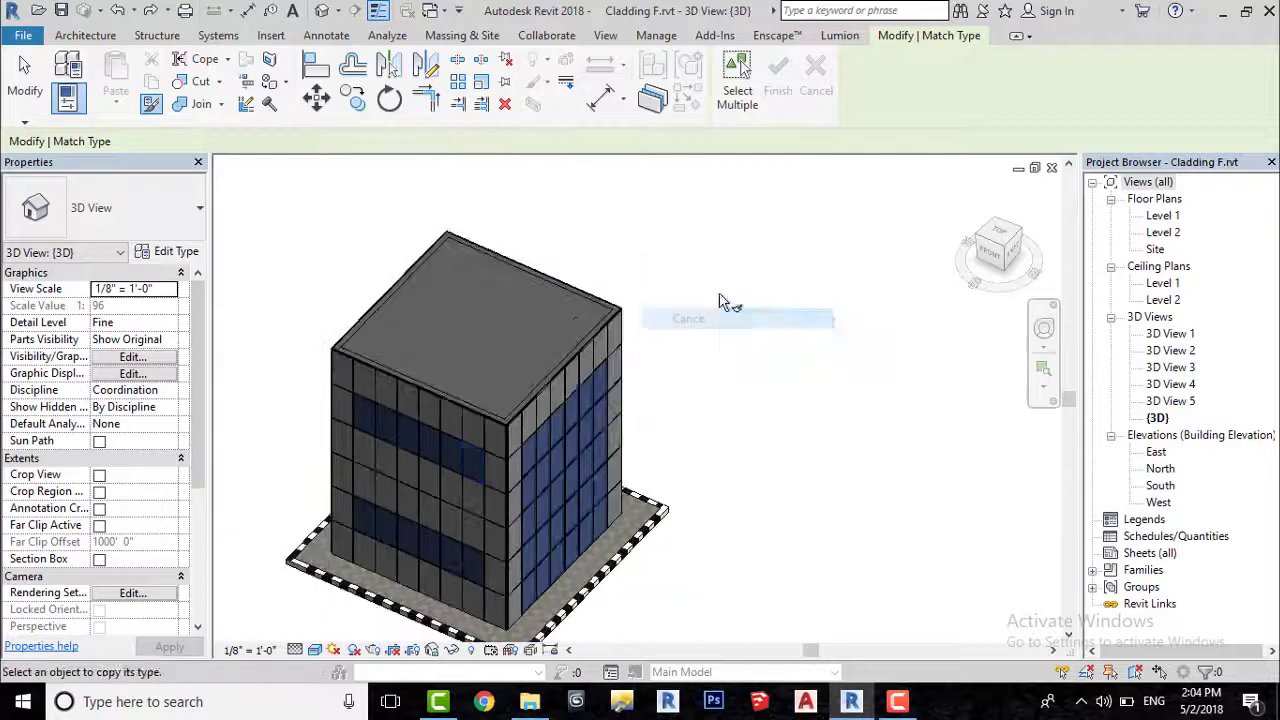
left_click(740, 308)
In the Level 1 floor plan, place a camera southeast of the building and aim it northwest across the building.
scroll(814, 237, "up", 2)
middle_click_drag(814, 237, 950, 320, "shift")
double_click(1163, 215)
left_click(335, 10)
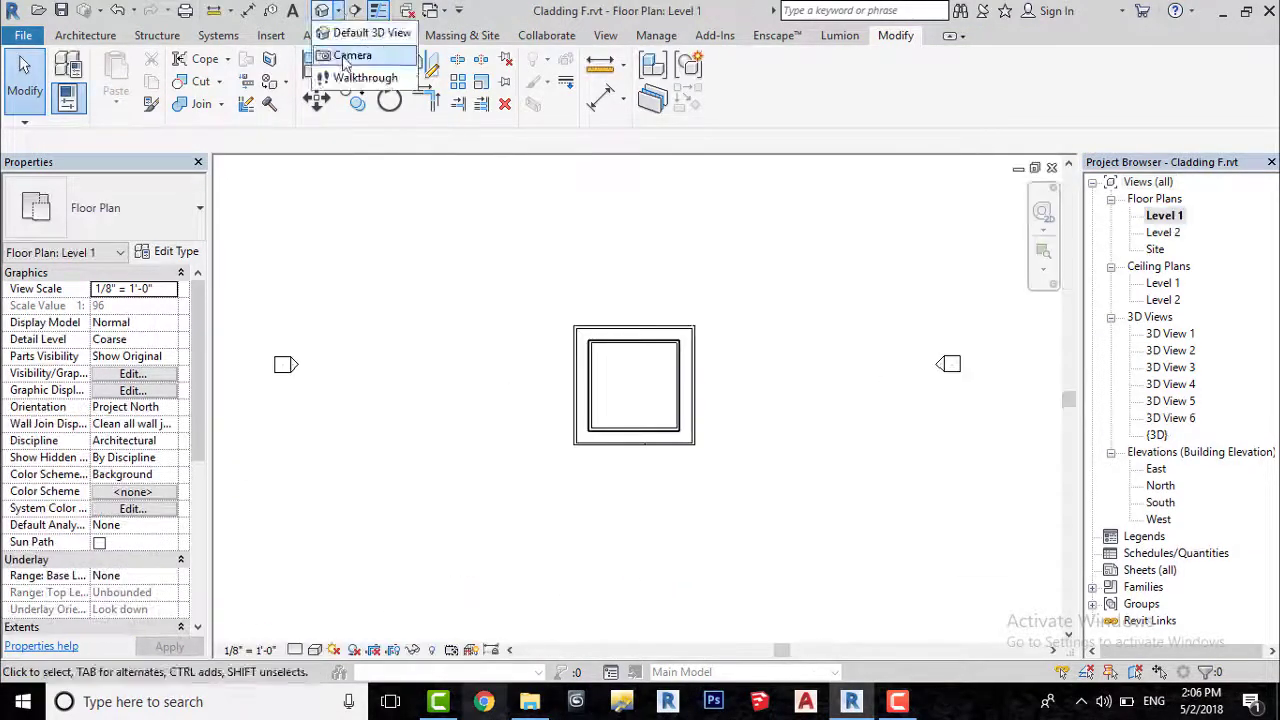
left_click(350, 54)
left_click(809, 582)
left_click(510, 300)
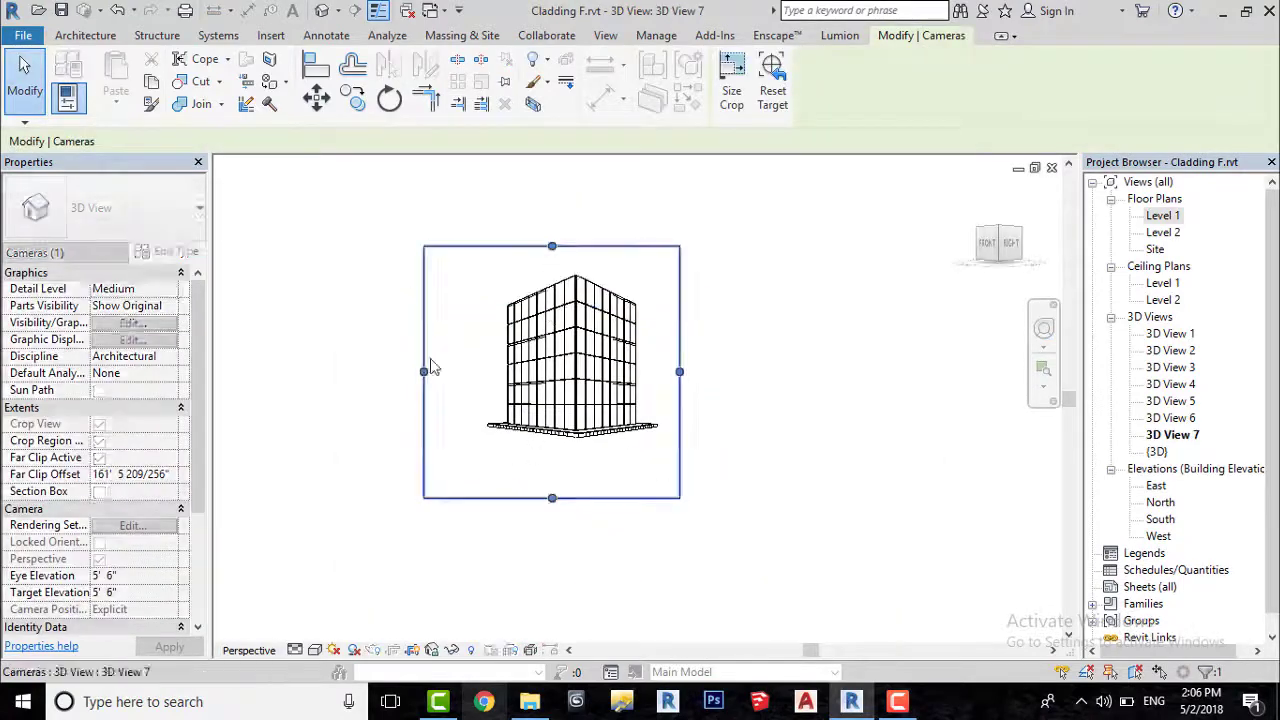
Set the new camera view's visual style to Realistic.
scroll(663, 349, "up", 4)
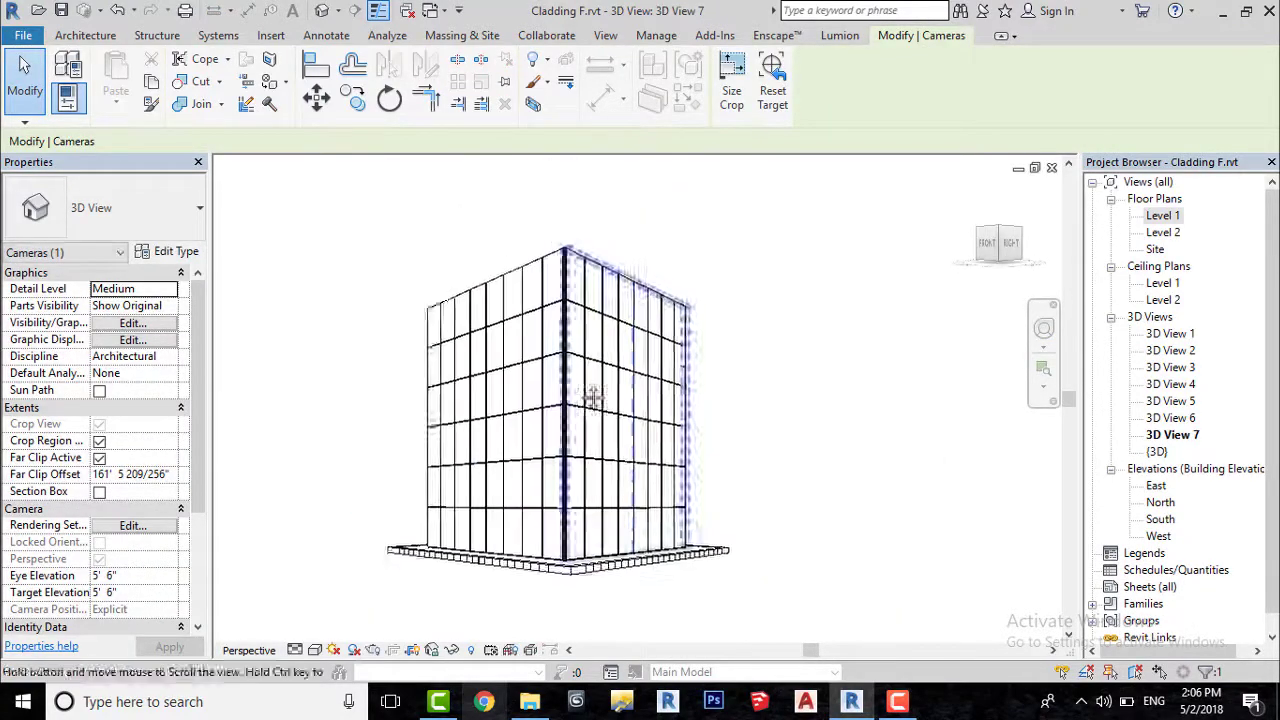
left_click(315, 650)
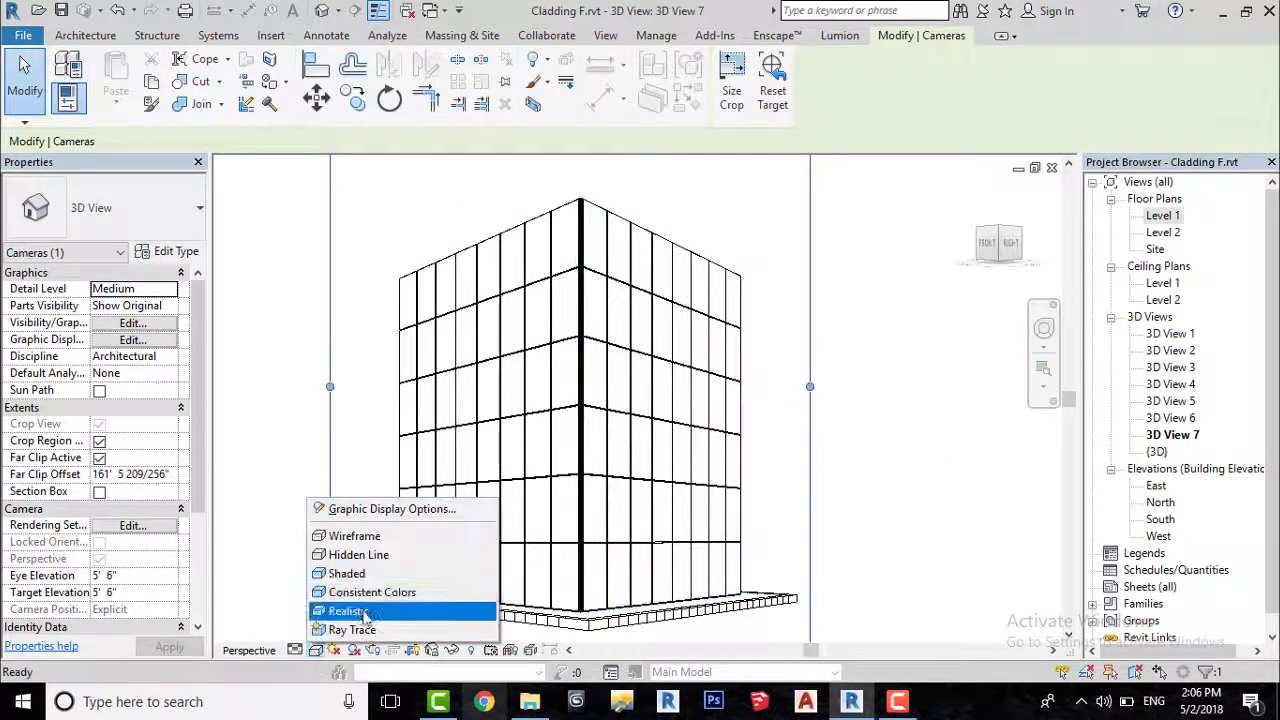
left_click(363, 611)
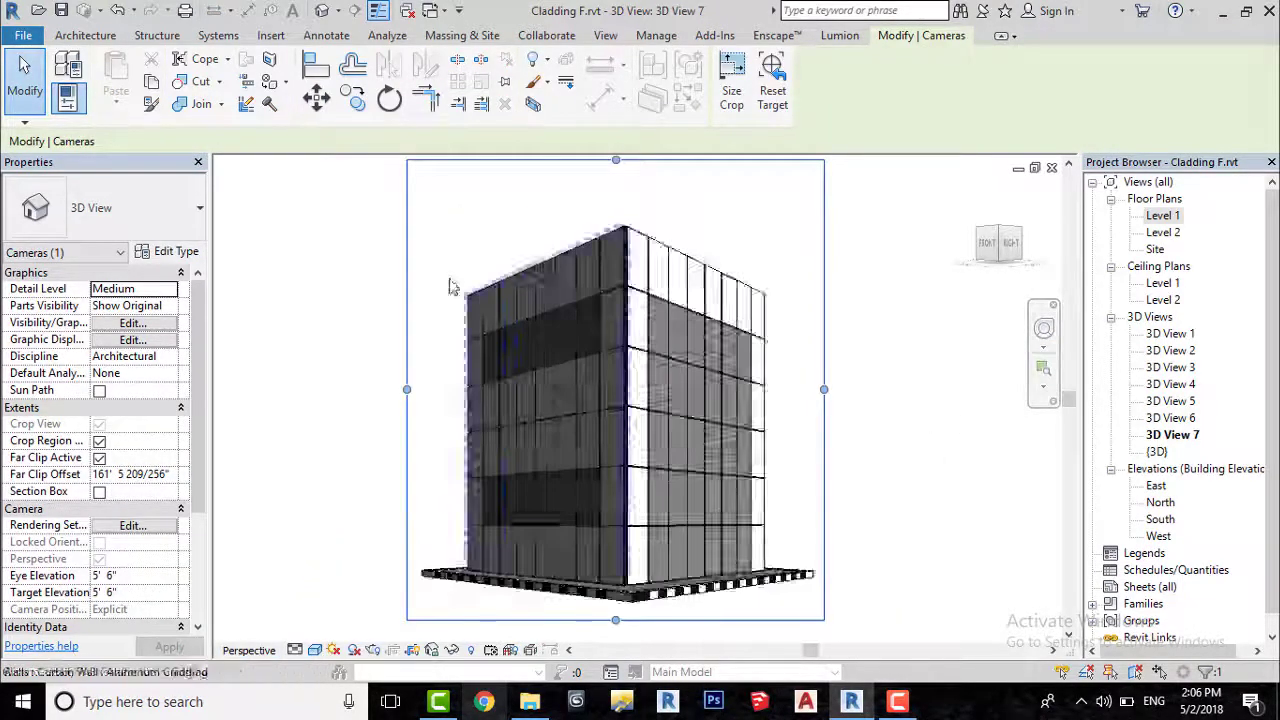
Render the camera view at Medium quality with printer resolution at 600 DPI.
left_click(353, 650)
left_click(185, 95)
left_click(180, 135)
left_click(118, 162)
left_click(222, 162)
left_click(215, 226)
left_click(79, 55)
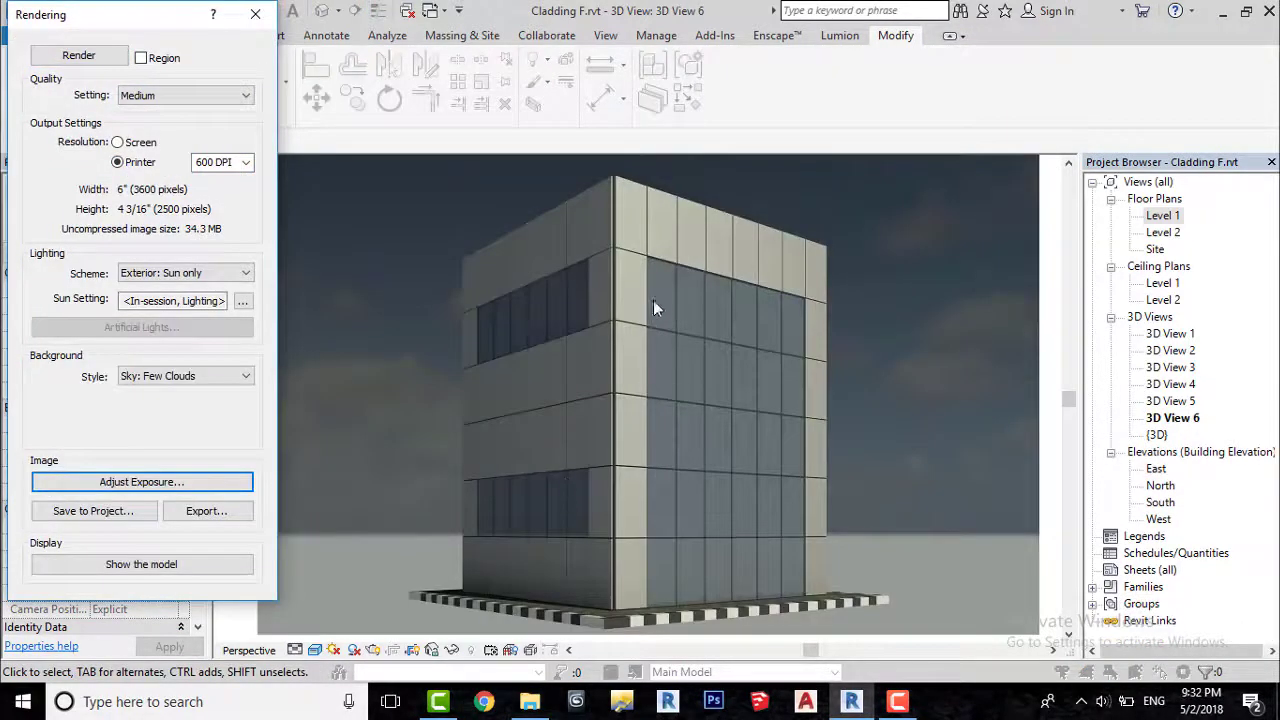
Examine the glass and aluminum panels on both facades in the rendered image.
scroll(655, 293, "up", 3)
scroll(680, 298, "down", 2)
scroll(681, 298, "up", 3)
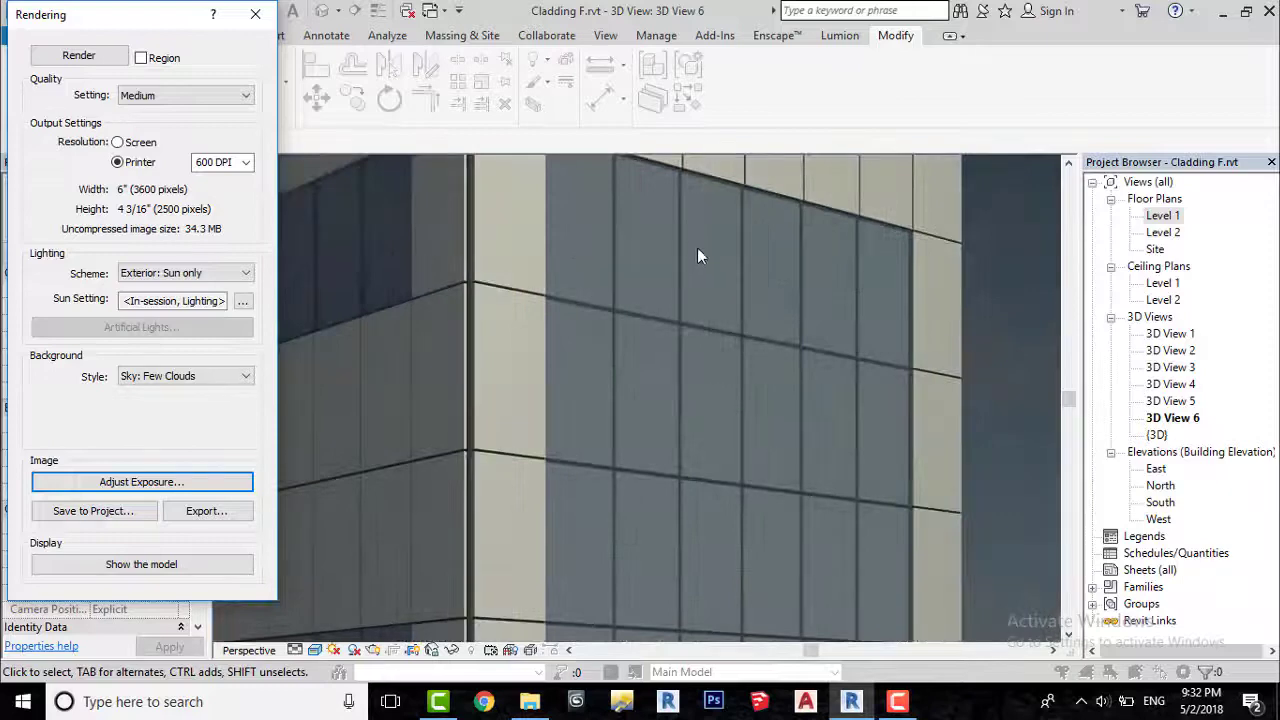
scroll(443, 327, "down", 4)
scroll(686, 271, "up", 4)
scroll(623, 280, "down", 5)
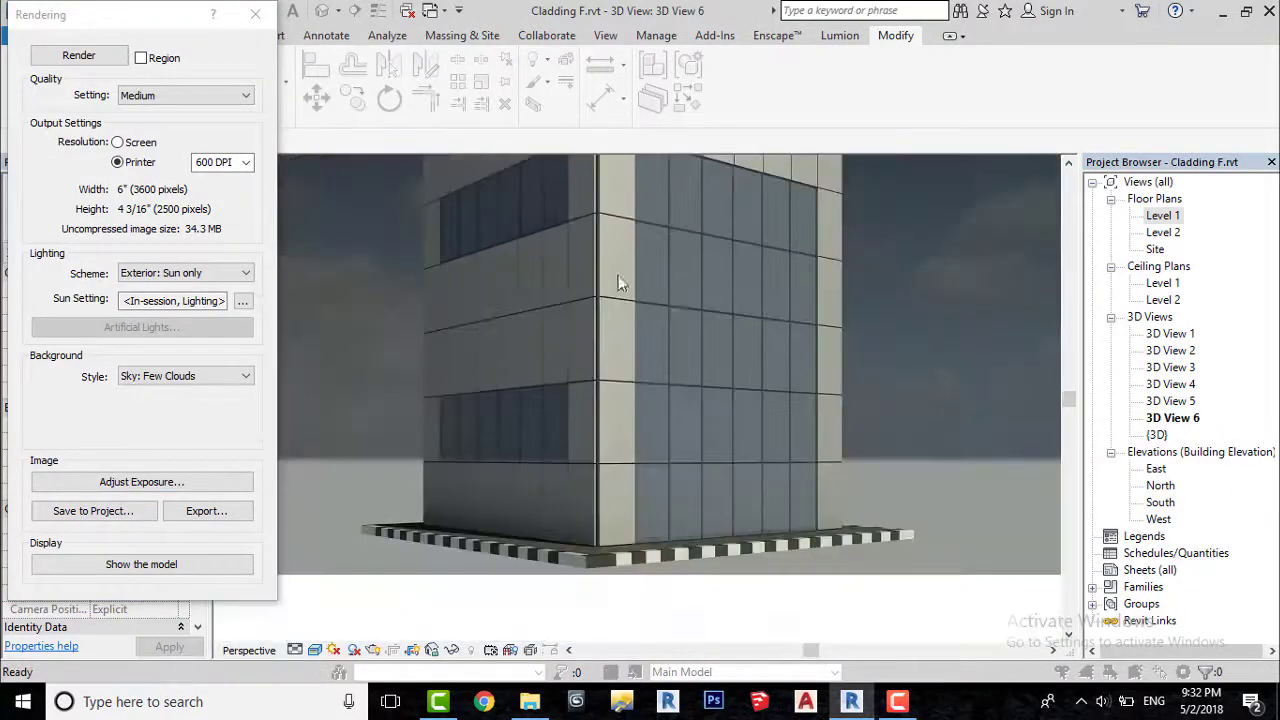
Open the type properties of the right facade's top-row panel beside the building corner.
scroll(591, 391, "up", 4)
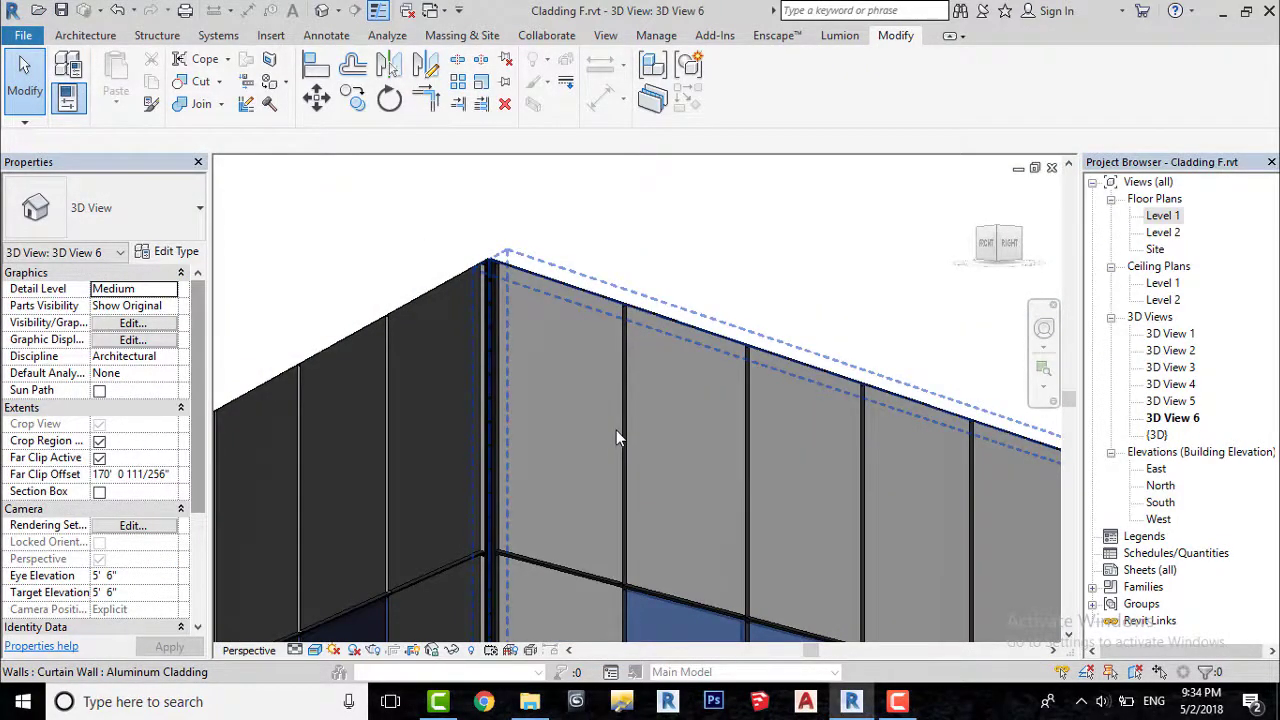
key("Tab")
key("Tab")
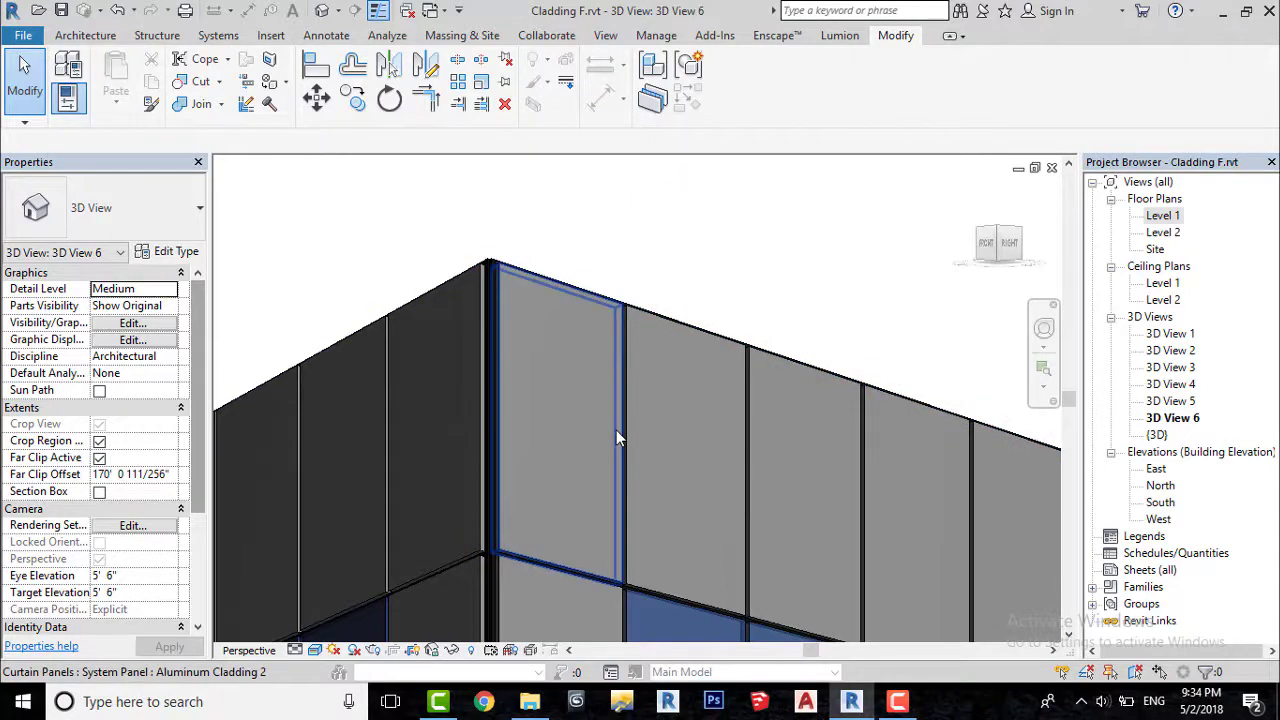
left_click(616, 430)
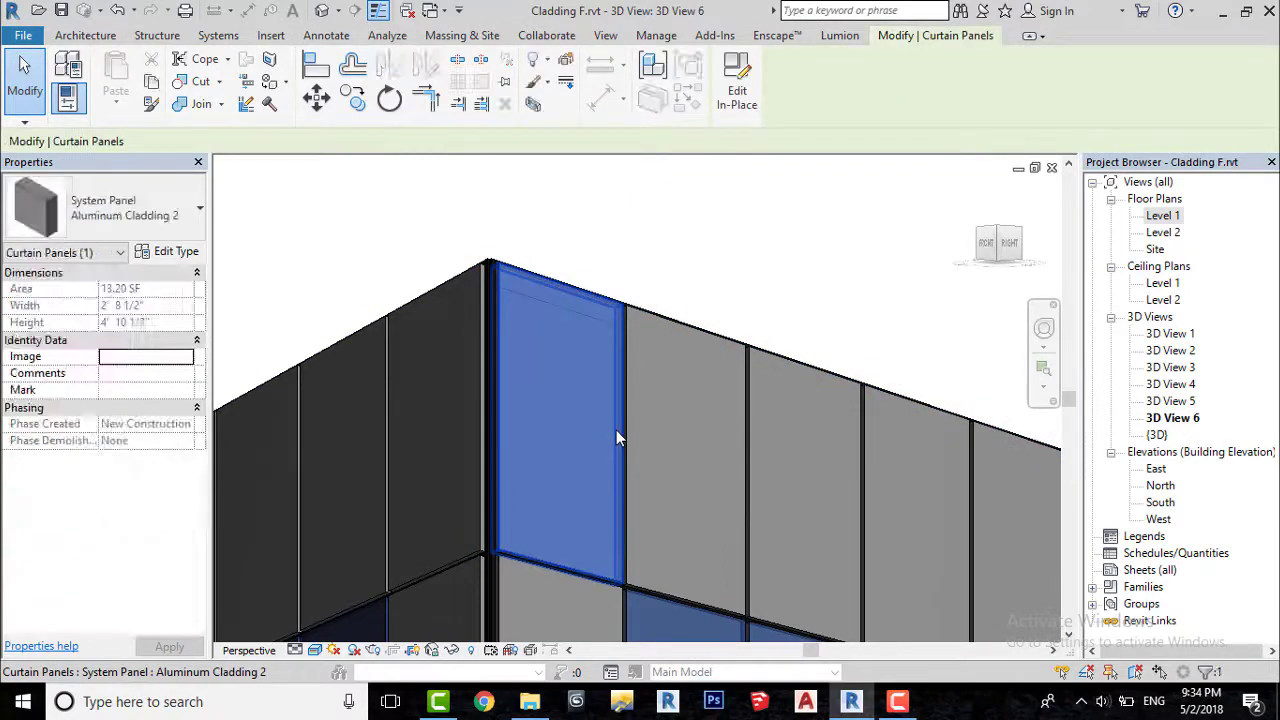
left_click(172, 251)
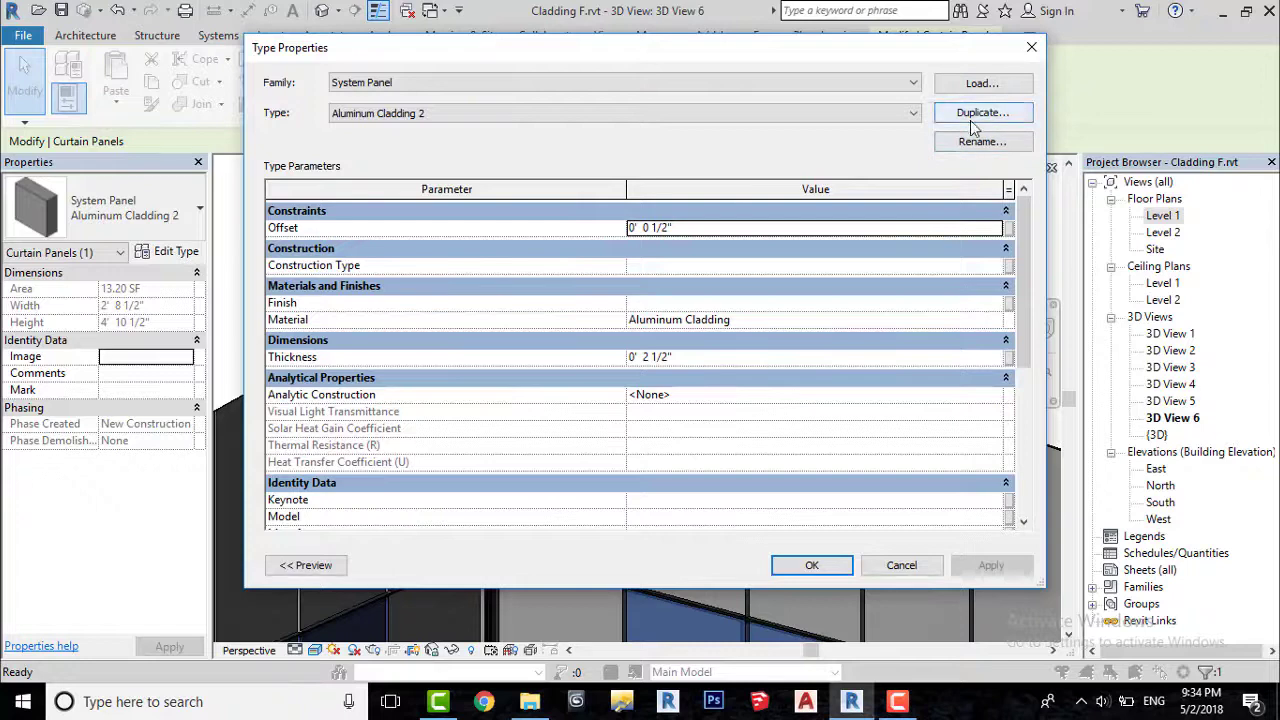
left_click(955, 116)
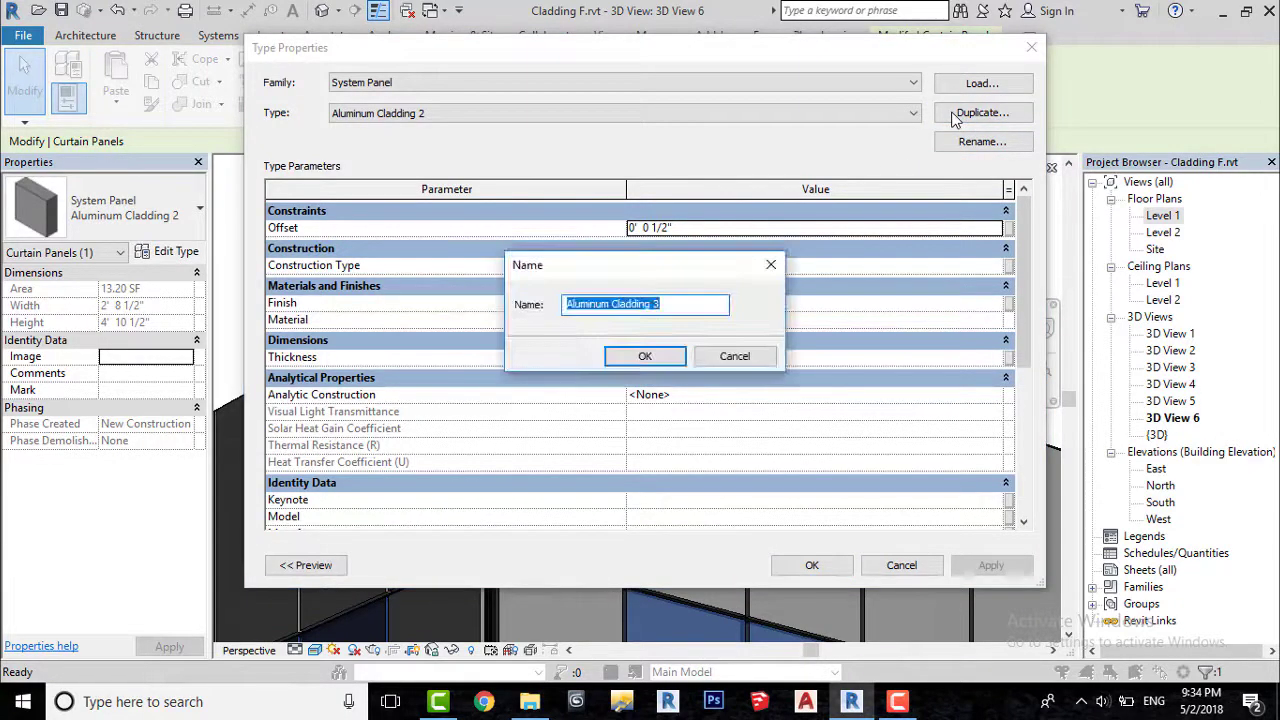
key("End")
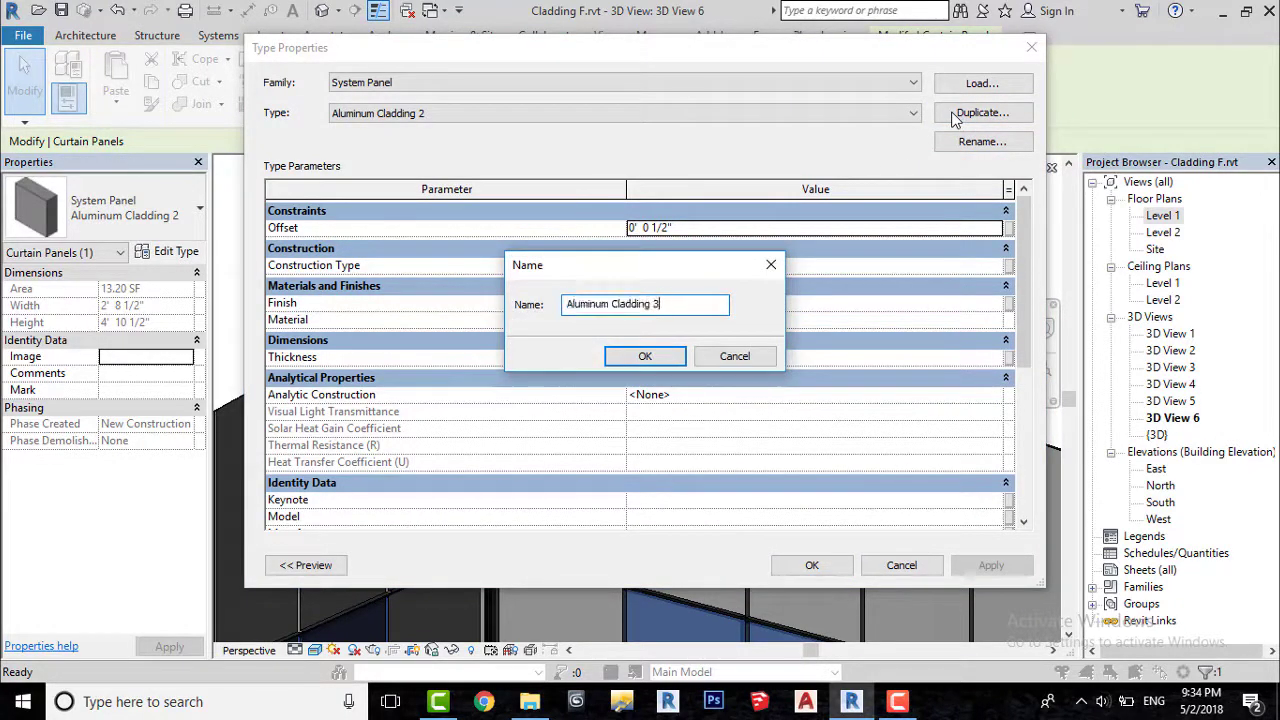
type("2")
left_click(645, 356)
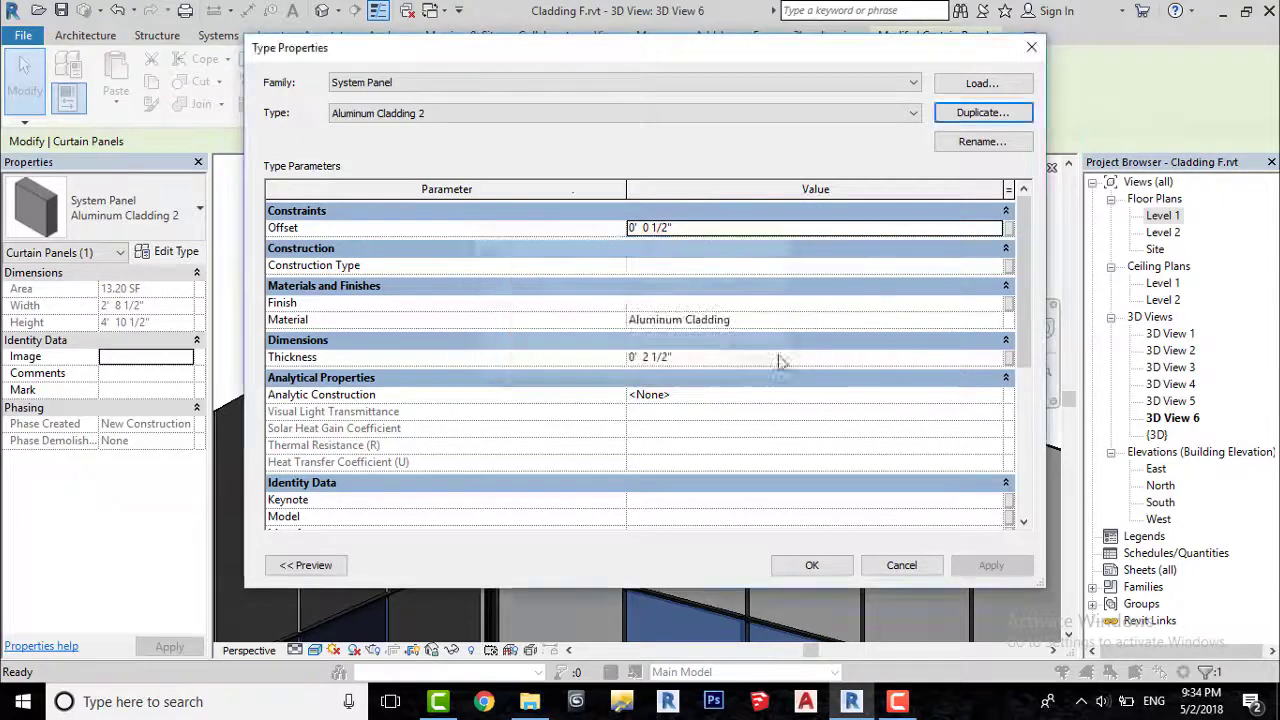
Duplicate the panel type as Aluminum Cladding 3 and open its material for editing.
left_click(984, 111)
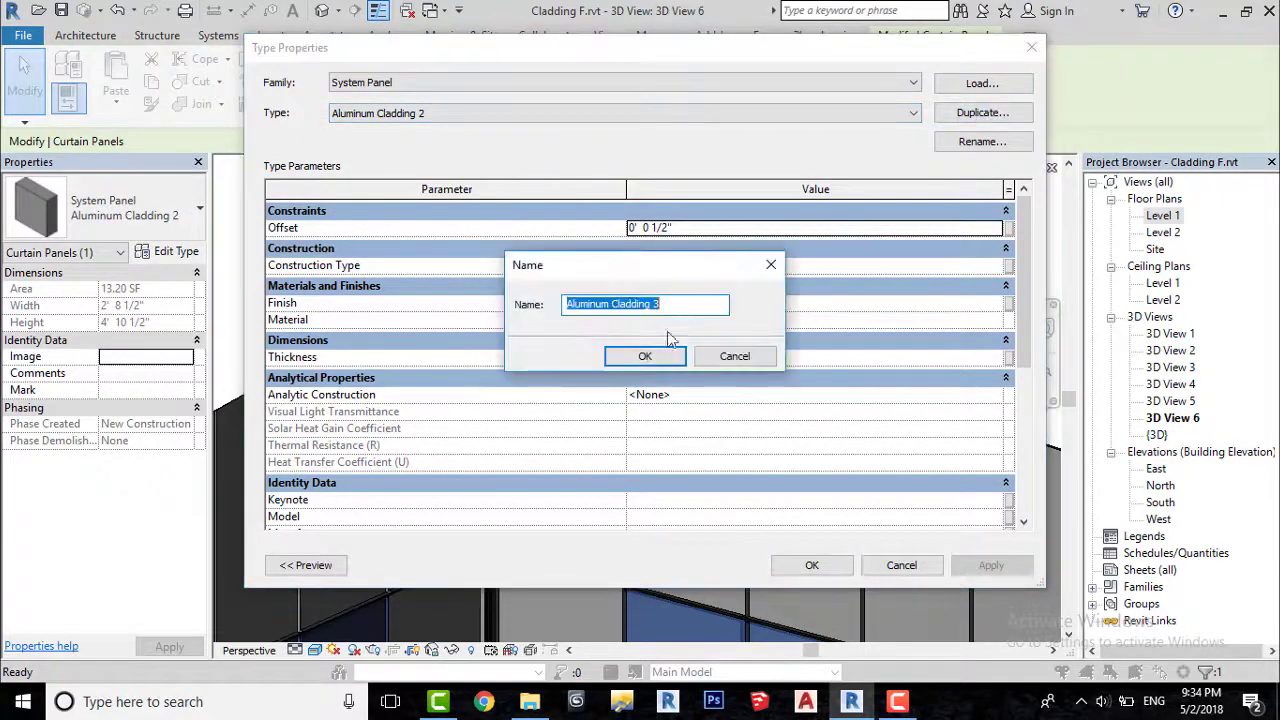
left_click(646, 356)
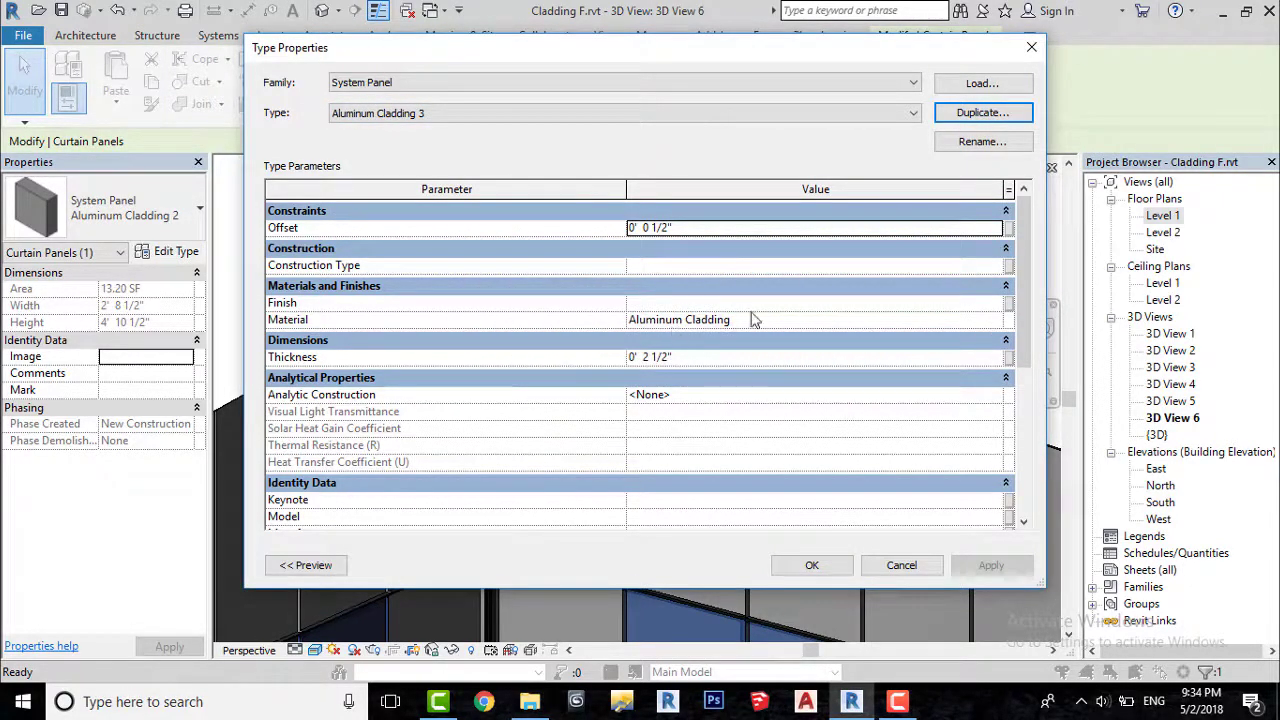
left_click(996, 320)
left_click(996, 320)
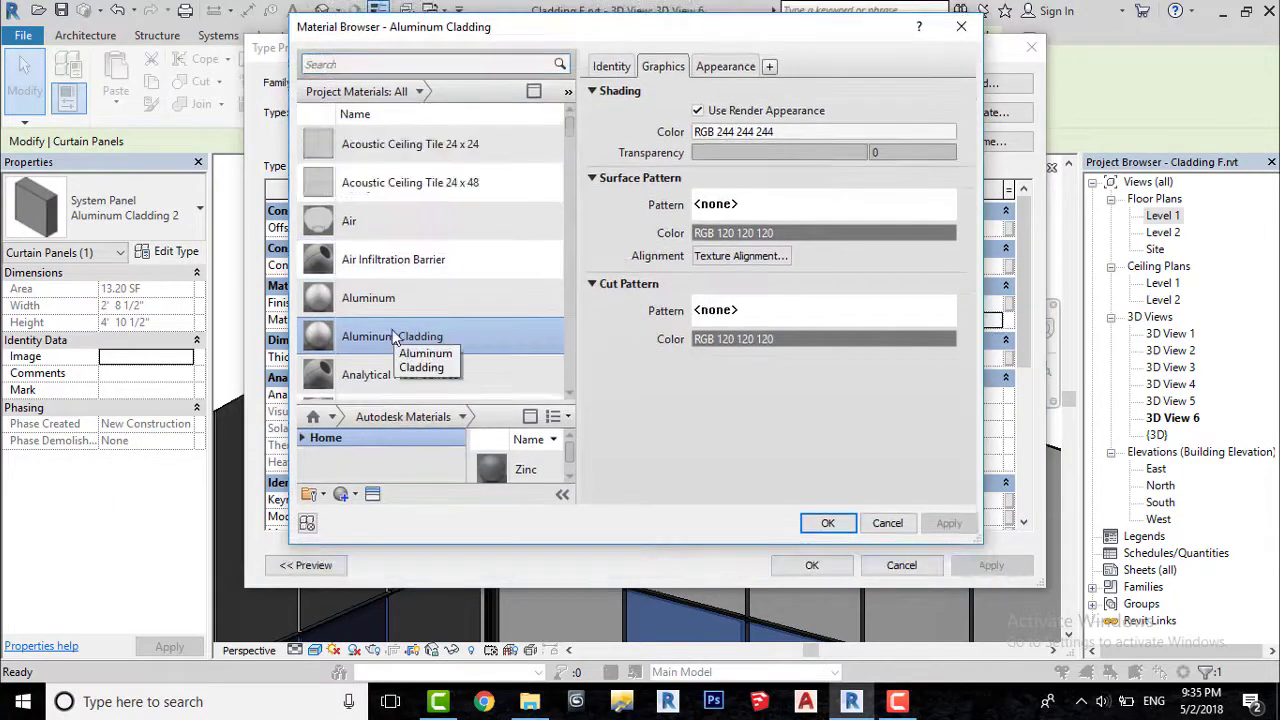
Duplicate the Aluminum Cladding material as Aluminum Cladding(2) and duplicate its Satin appearance asset.
right_click(394, 337)
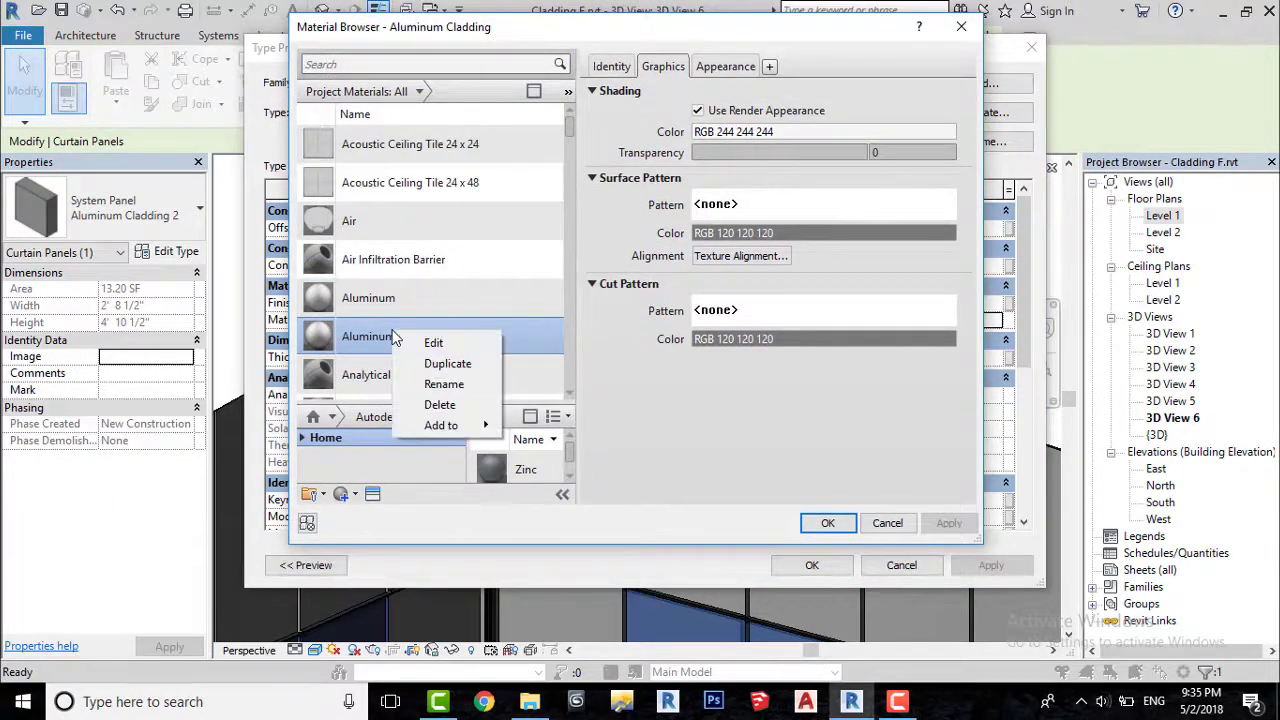
left_click(446, 361)
left_click(450, 262)
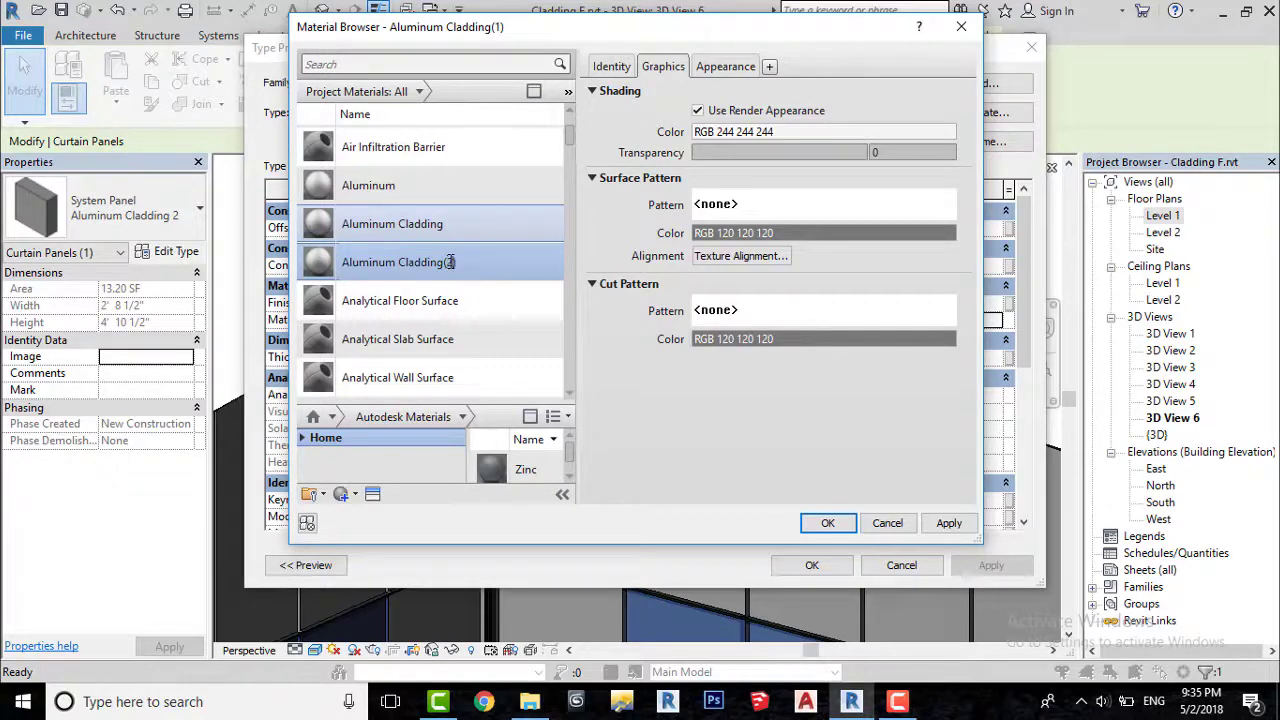
left_click(725, 67)
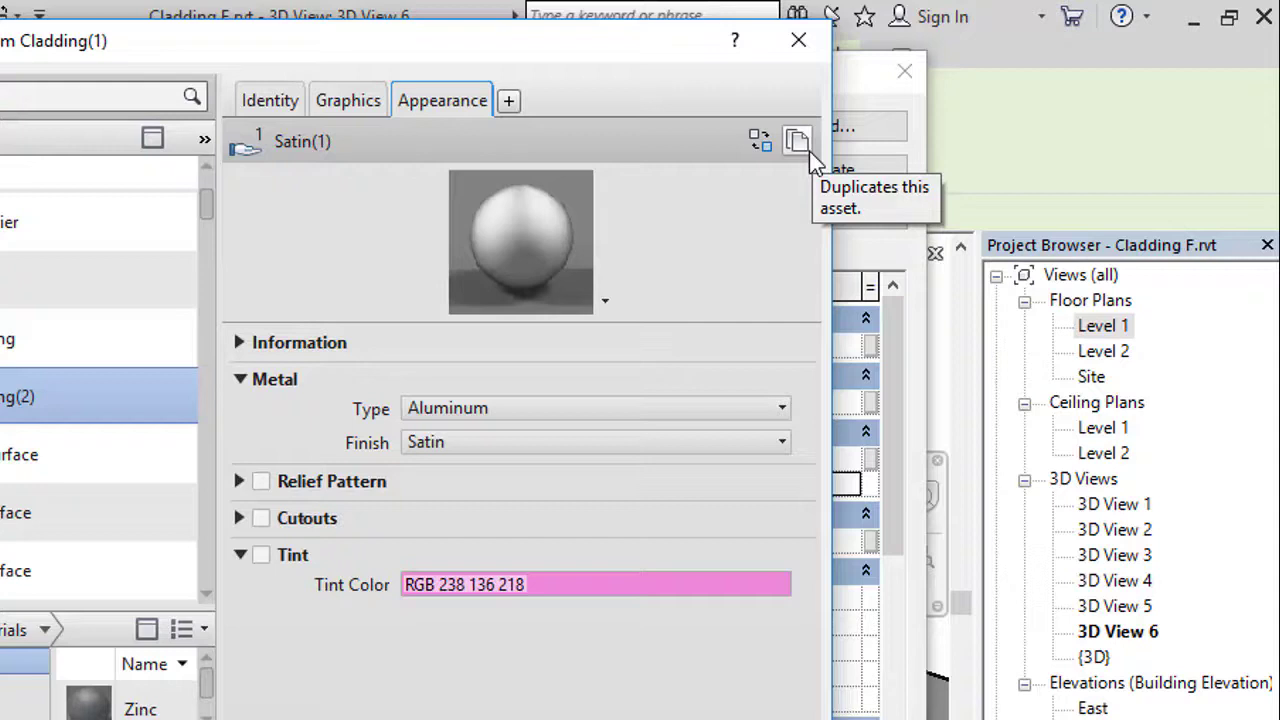
left_click(797, 141)
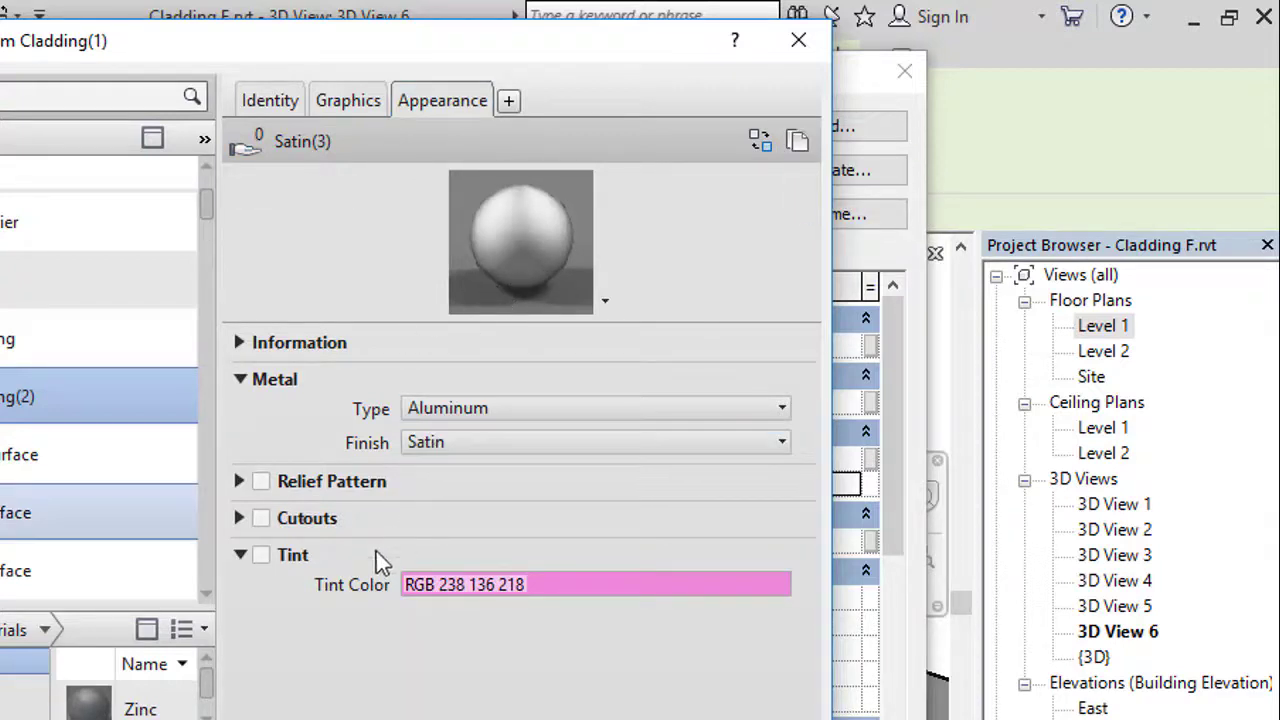
Enable a dark red tint of RGB 62 0 0 on Aluminum Cladding(2) and apply the material and type to the corner panel.
left_click(261, 555)
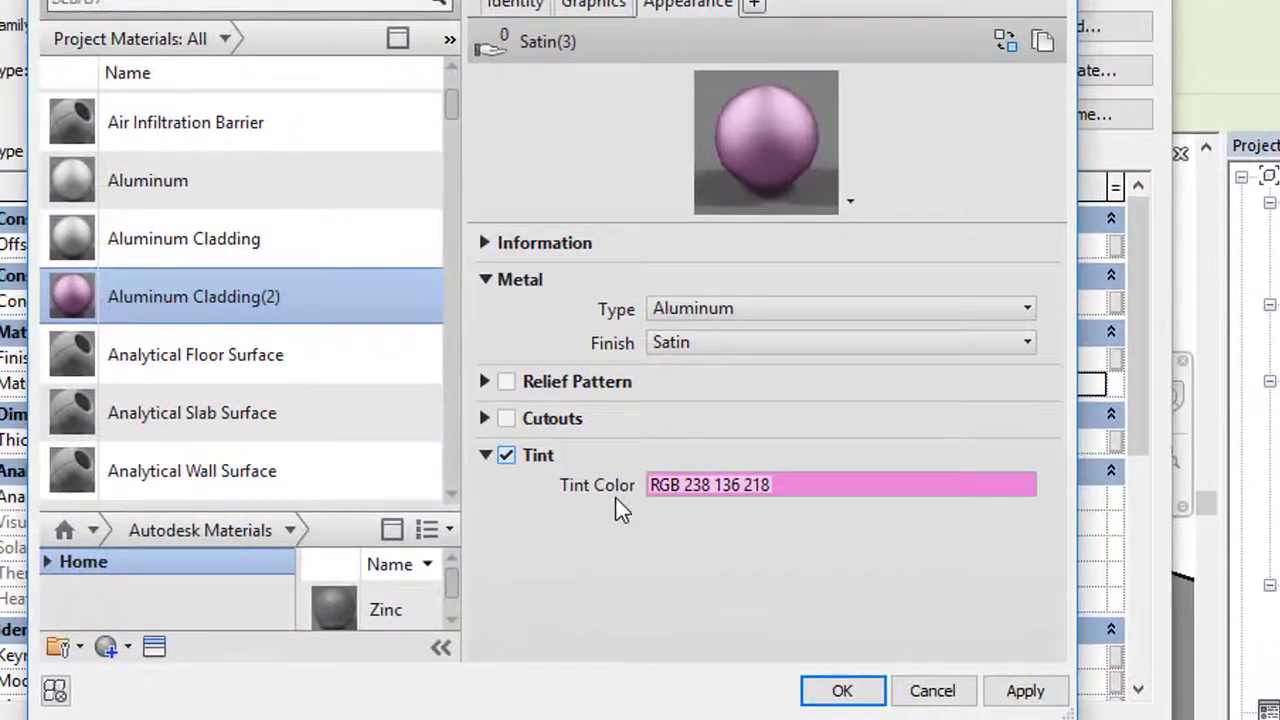
left_click(709, 489)
left_click_drag(603, 51, 363, 49)
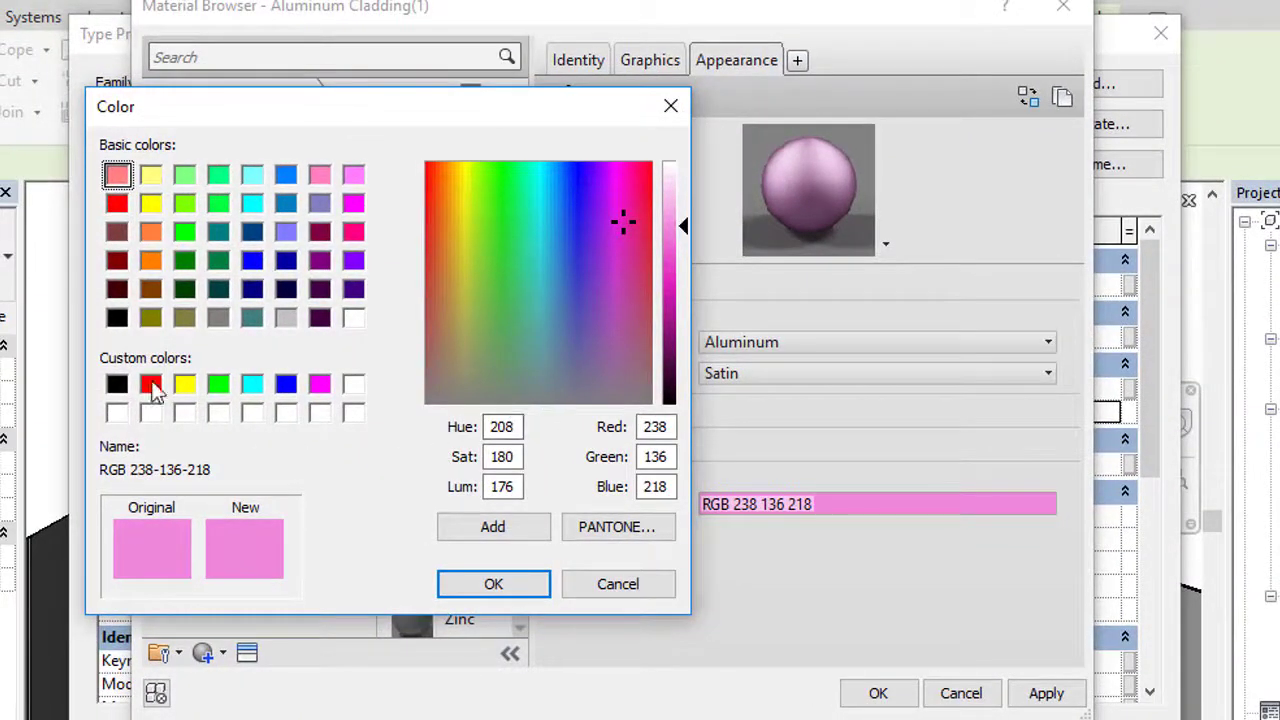
left_click(117, 289)
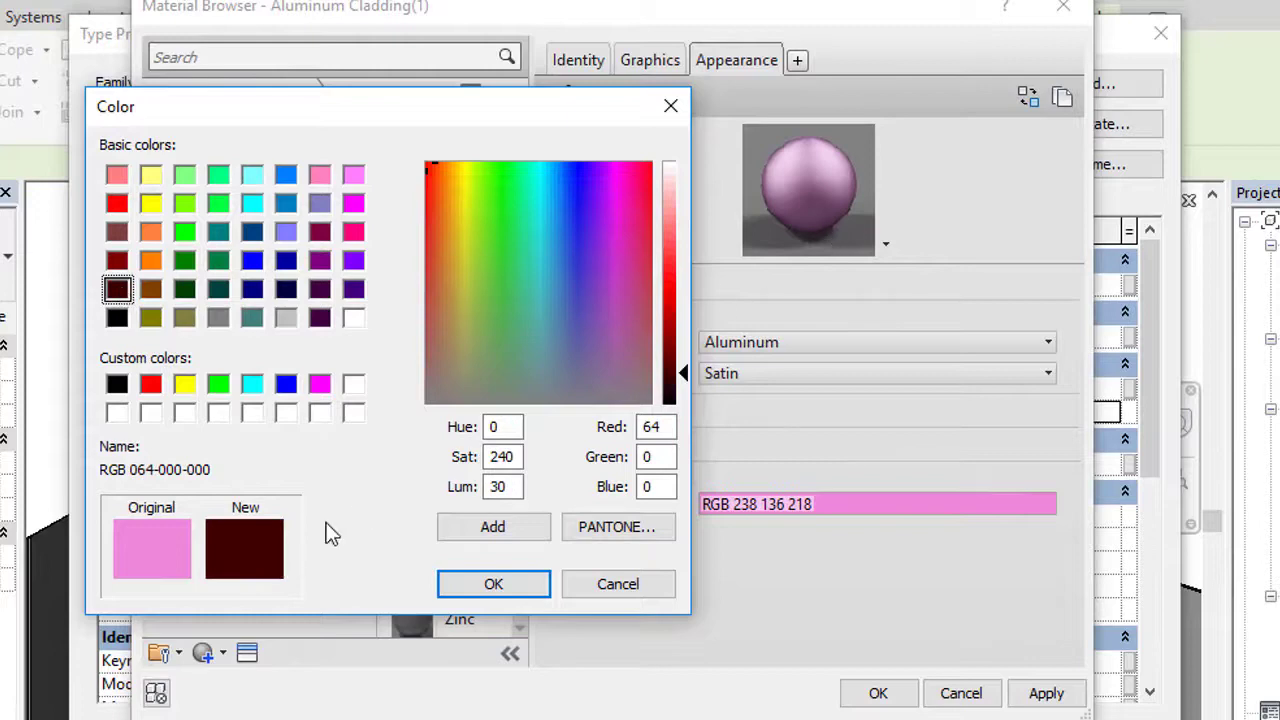
left_click_drag(686, 372, 686, 374)
left_click(505, 582)
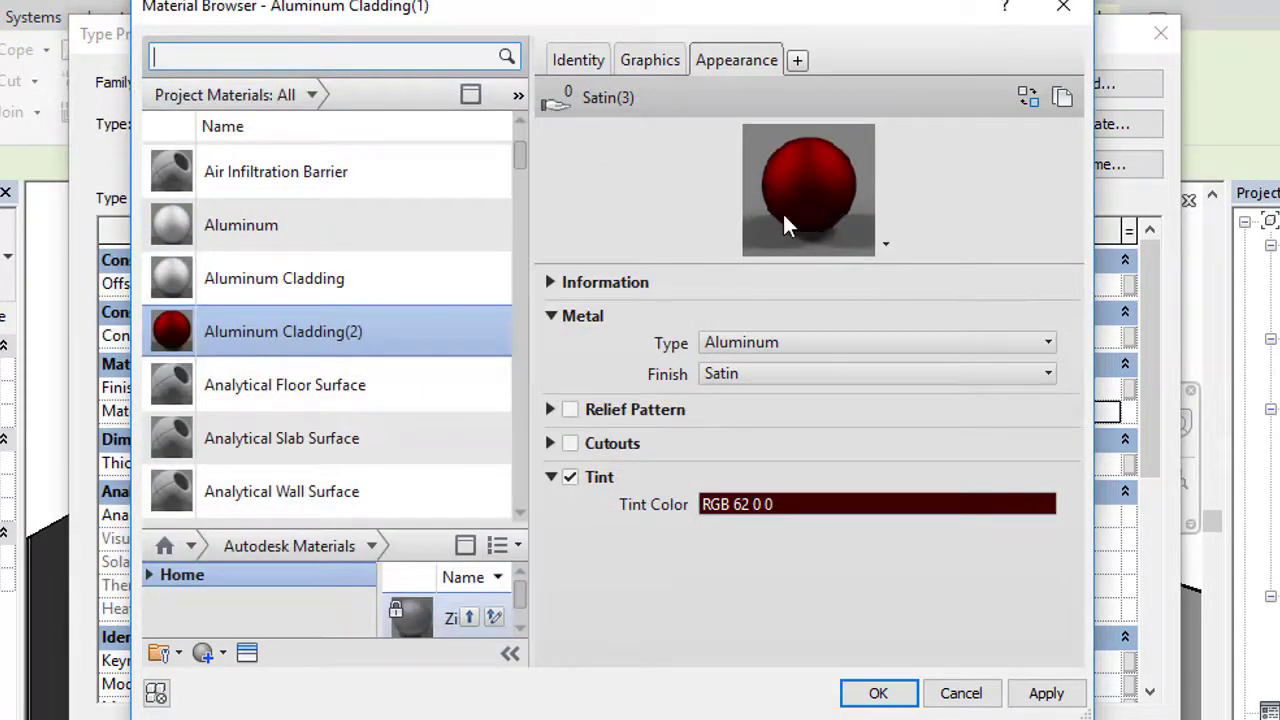
left_click(878, 693)
left_click(925, 712)
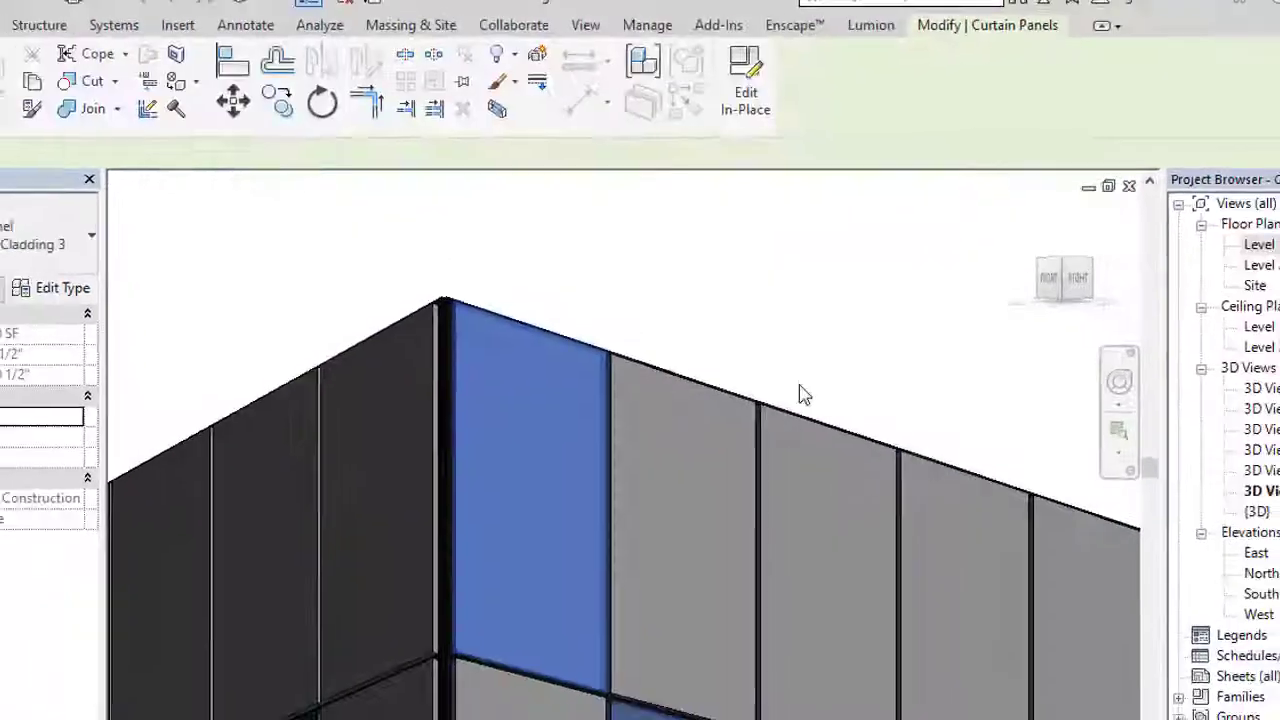
left_click(760, 300)
Match the dark red Aluminum Cladding 3 type from the top corner panel onto the right facade's panel directly below it.
middle_click_drag(760, 300, 708, 460)
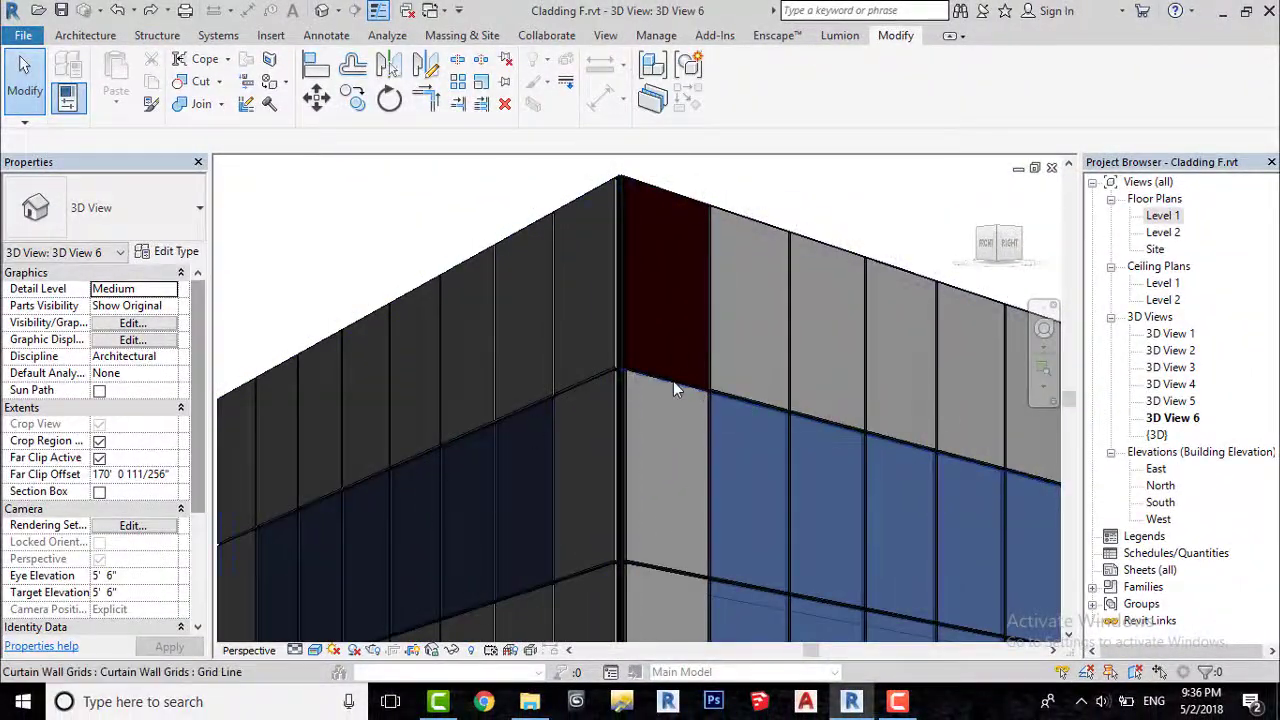
key("Tab")
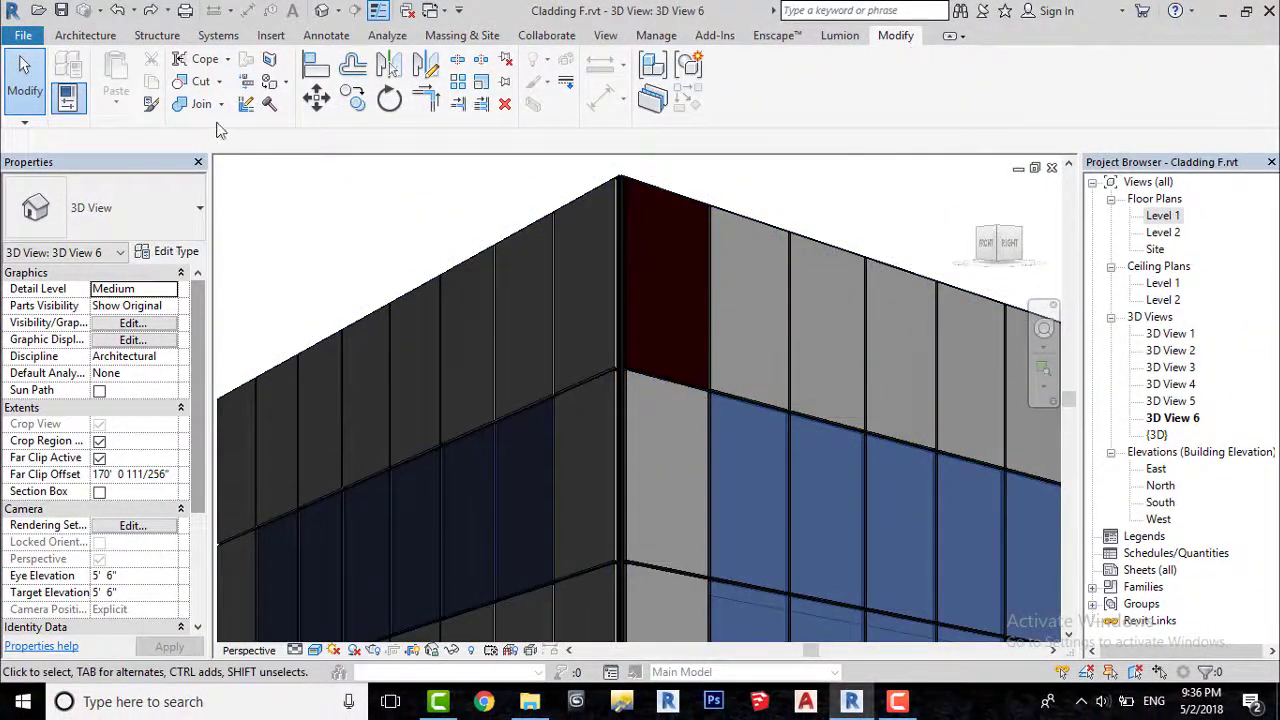
left_click(151, 103)
left_click(635, 361)
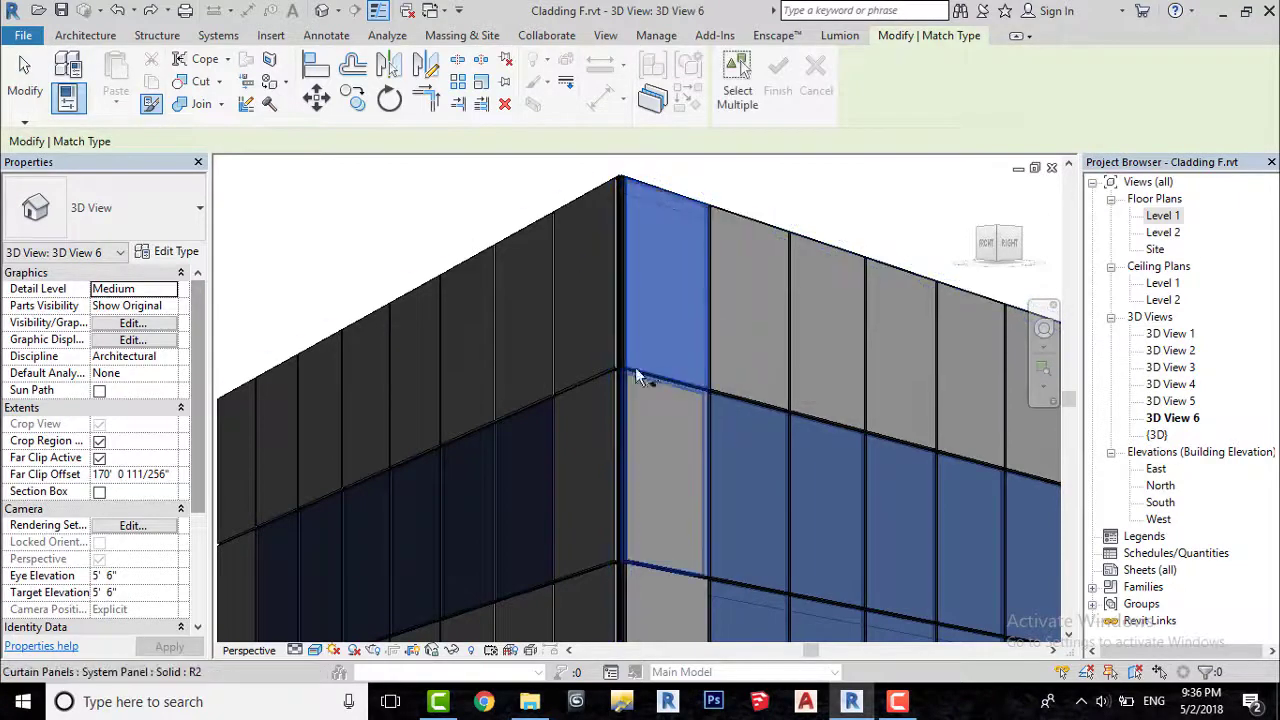
left_click(634, 401)
Match the dark red cladding type onto the remaining end panels of the upper and lower window bands on both facades.
scroll(640, 420, "down", 5)
scroll(600, 435, "up", 4)
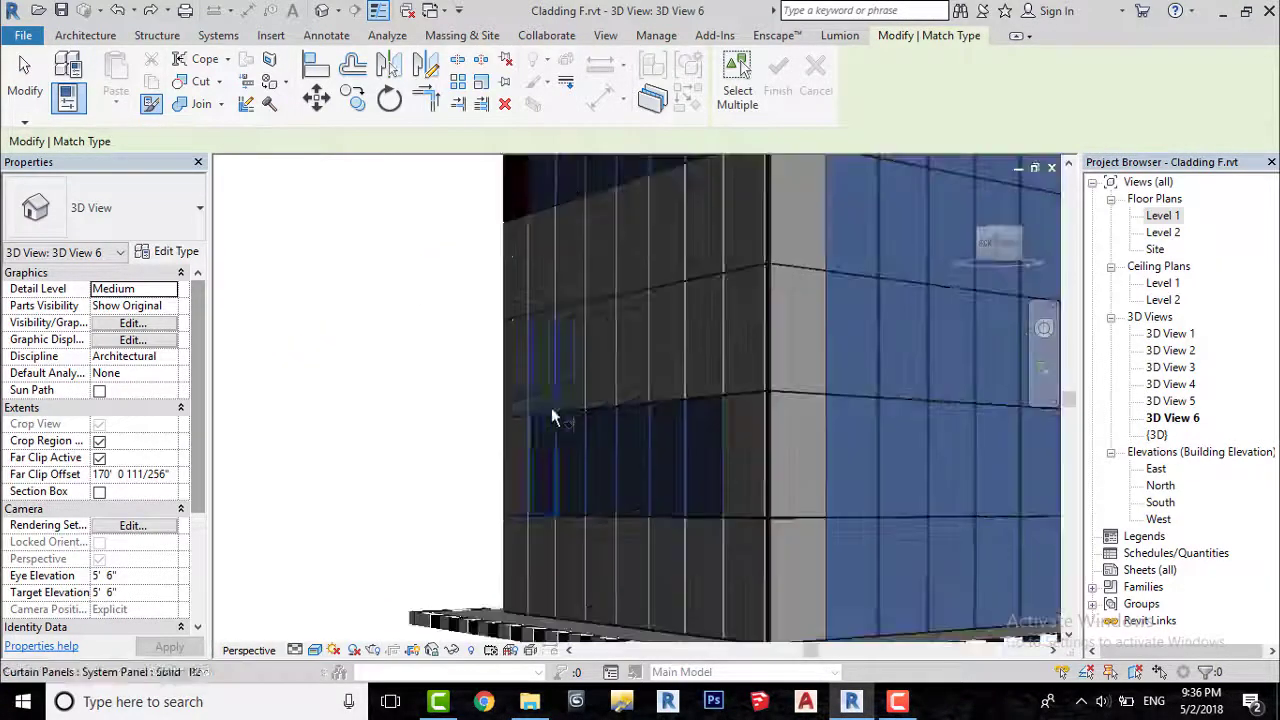
left_click(787, 437)
scroll(775, 430, "down", 6)
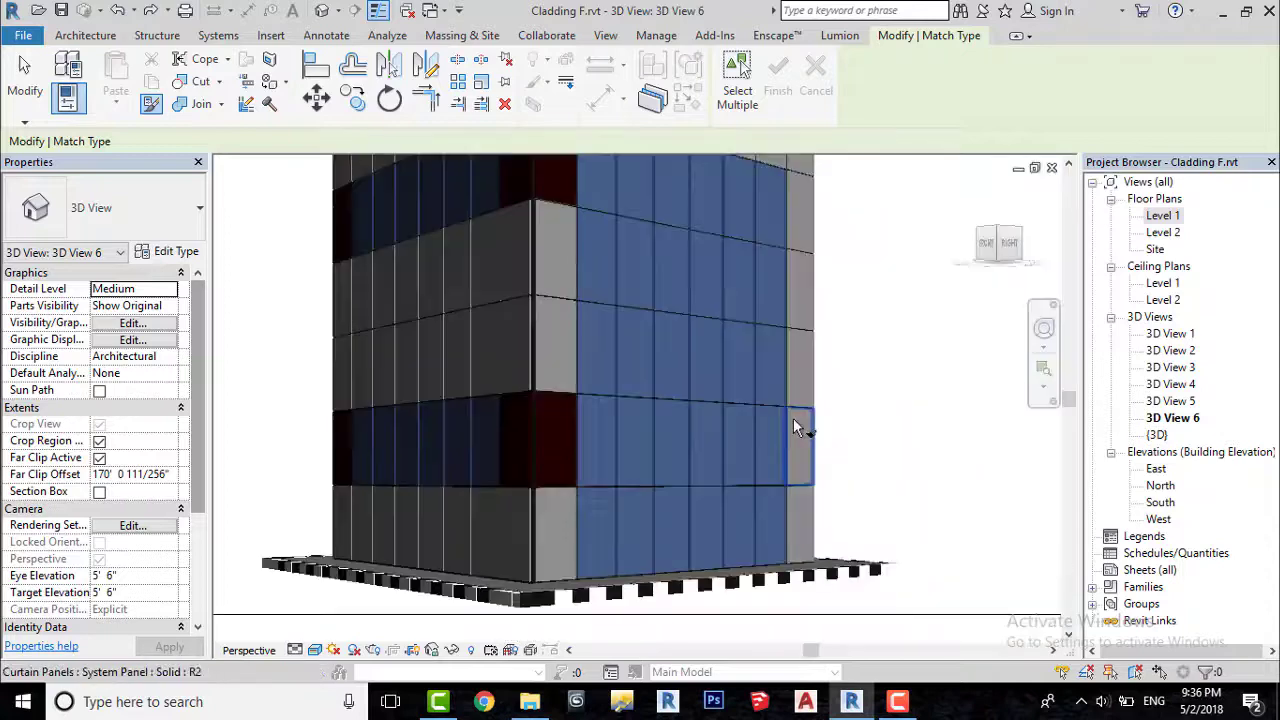
scroll(700, 222, "up", 6)
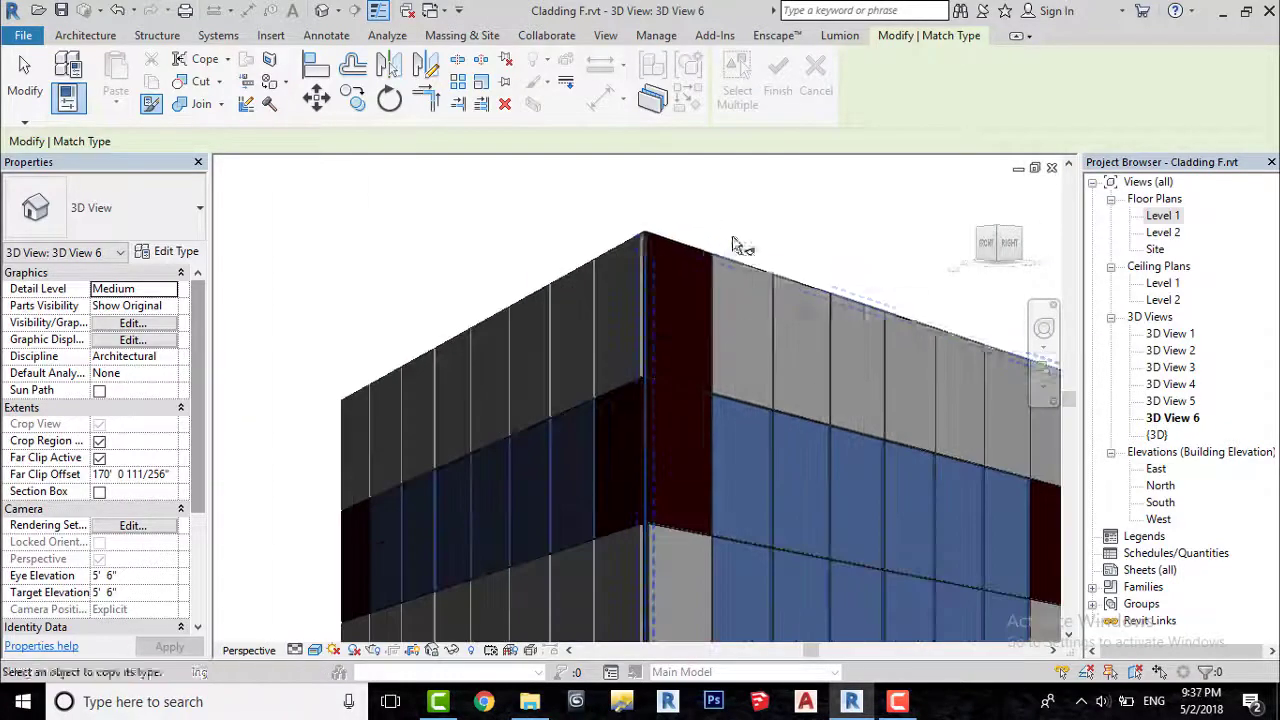
Match the right facade's top-row corner panel back to the grey cladding type of its row and end Match Type.
left_click(656, 261)
key("Escape")
scroll(600, 240, "down", 5)
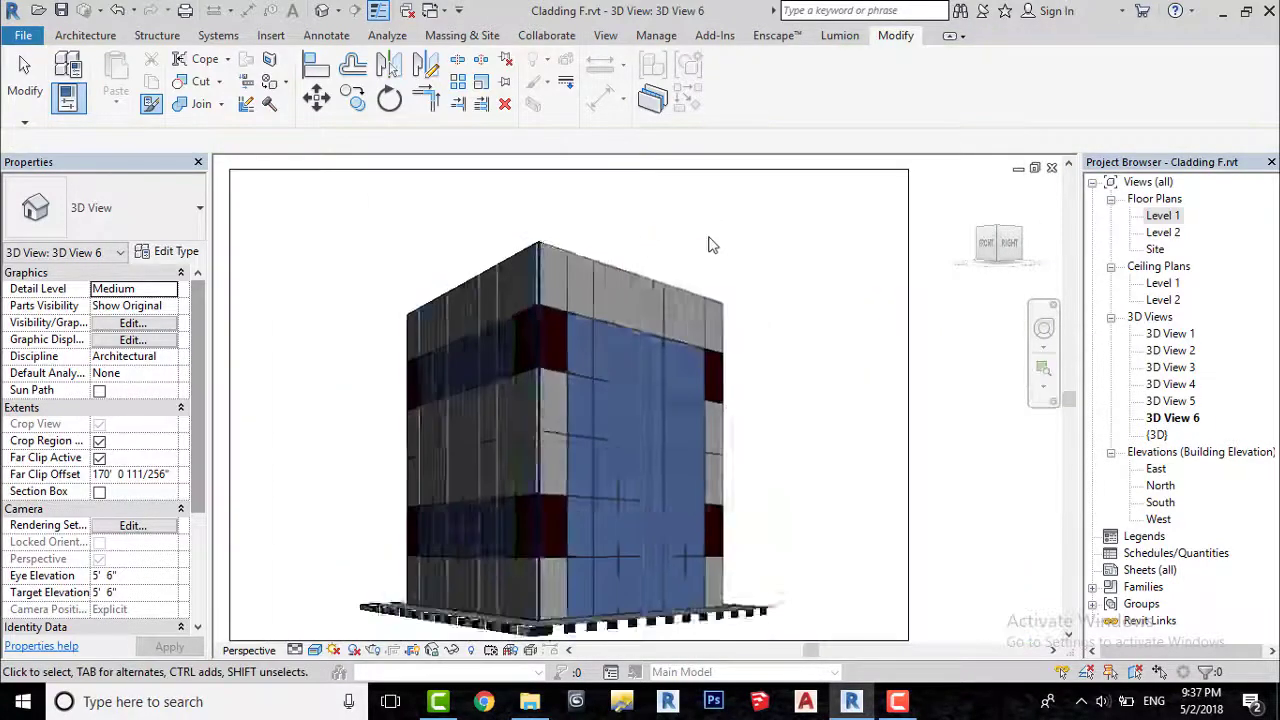
scroll(620, 220, "up", 4)
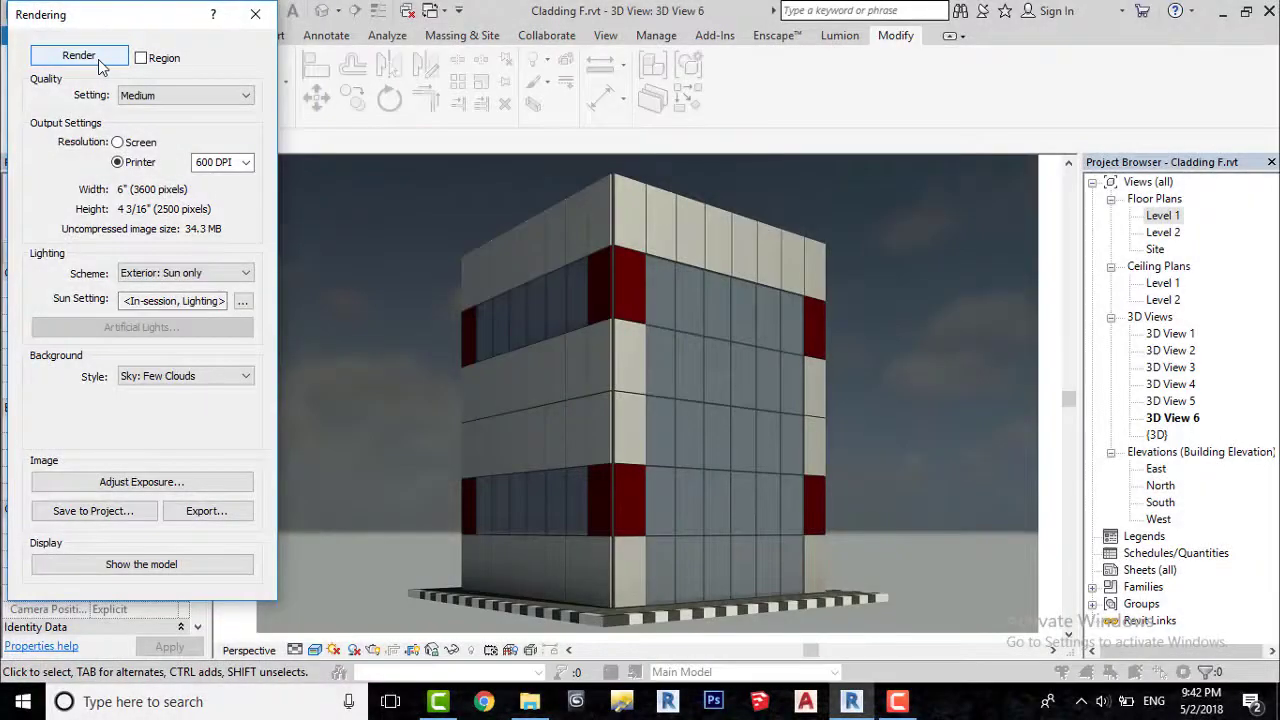
Examine the red, light and glass panels in the rendered building image and close the Rendering dialog.
scroll(552, 273, "up", 5)
scroll(750, 266, "down", 1)
scroll(583, 382, "down", 5)
scroll(581, 328, "up", 3)
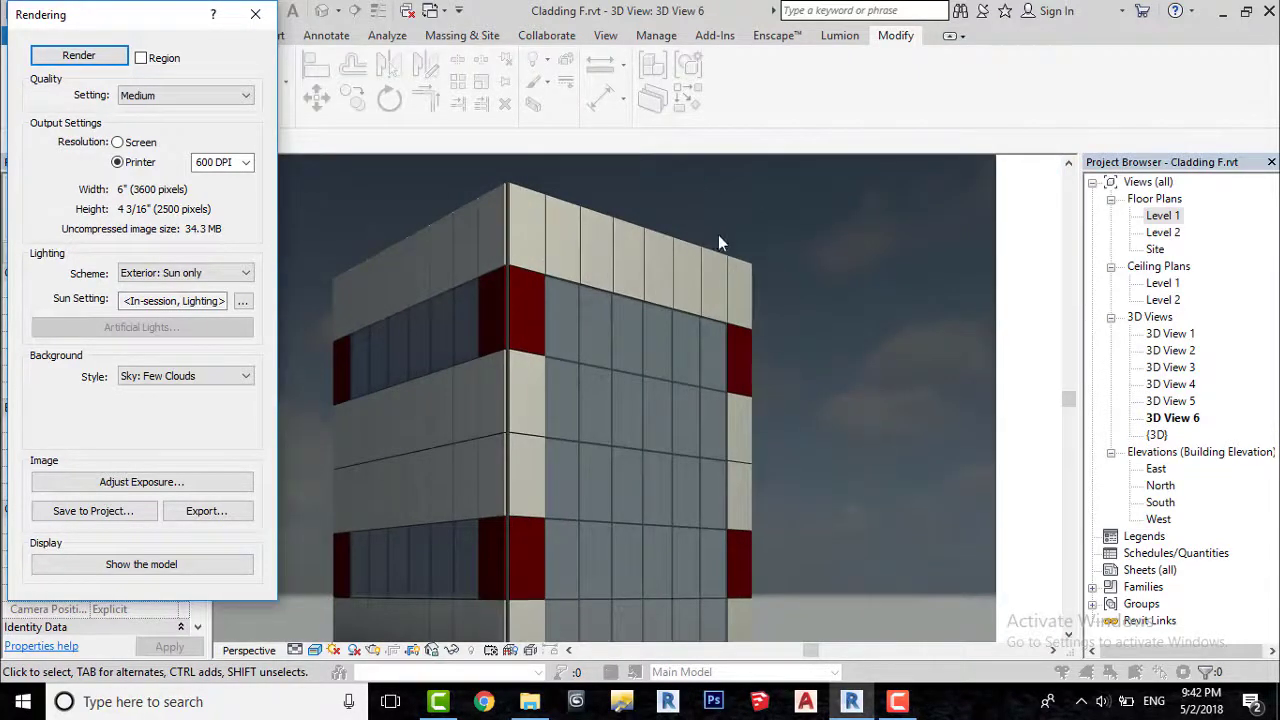
scroll(532, 285, "down", 4)
scroll(664, 204, "up", 5)
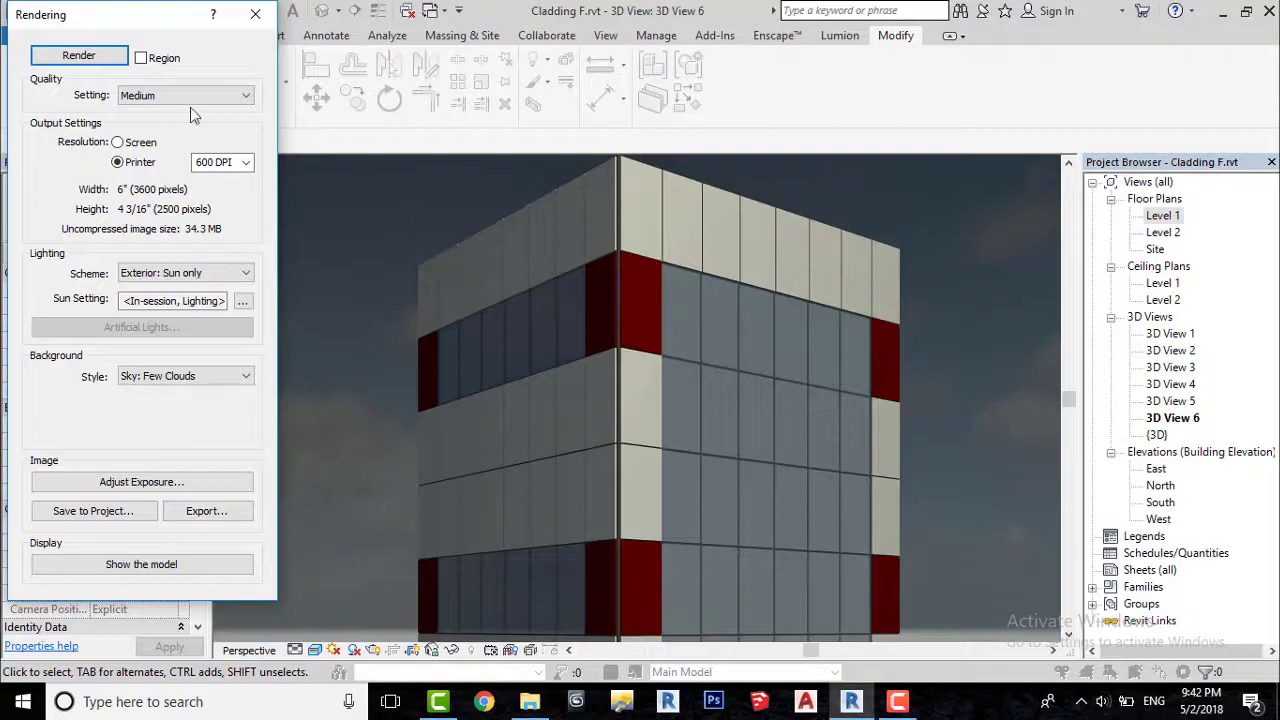
key("Escape")
scroll(605, 300, "up", 3)
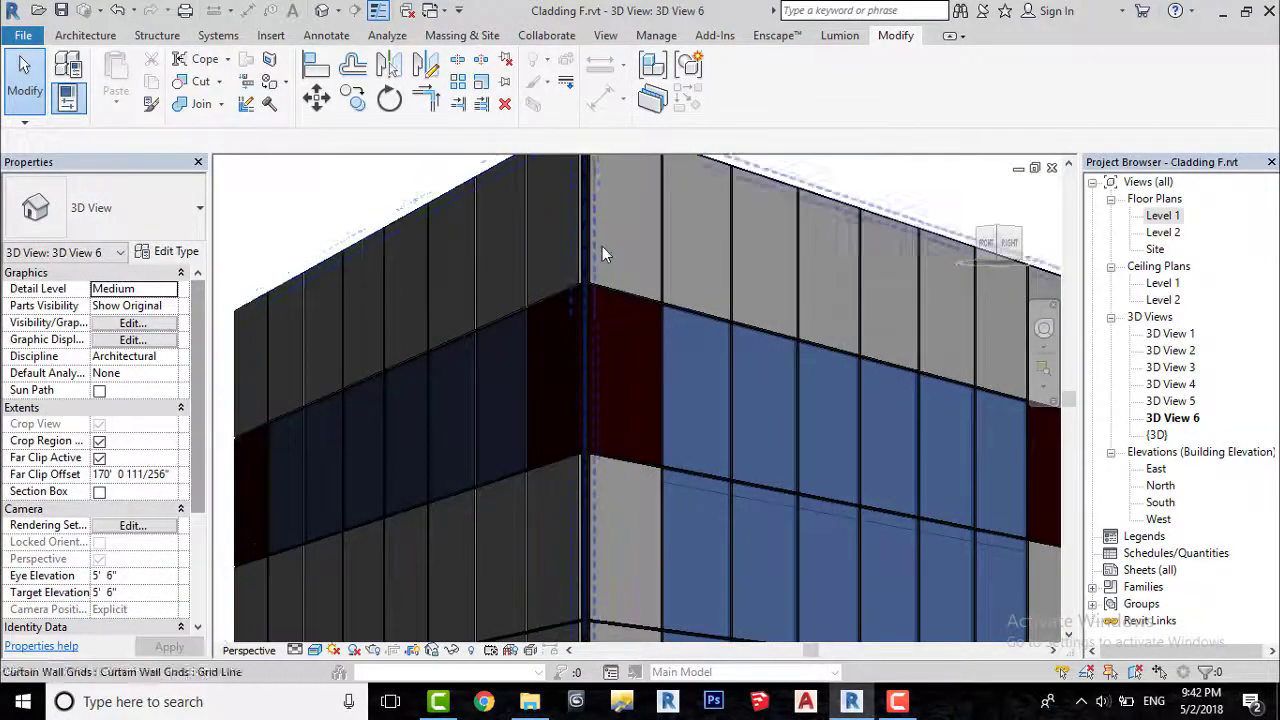